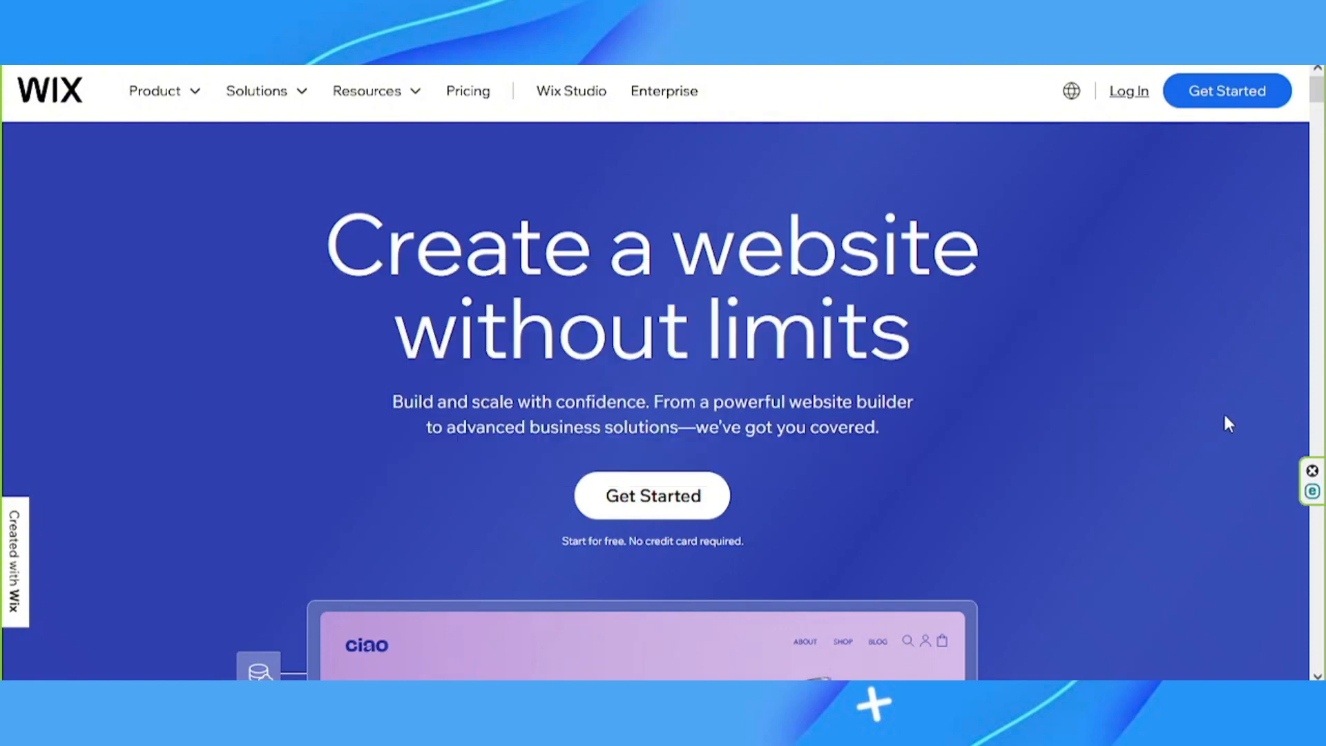
# Start a new website of the Blog type and name it with the owner's first name followed by "Travel Diaries"
pyautogui.click(646, 507)
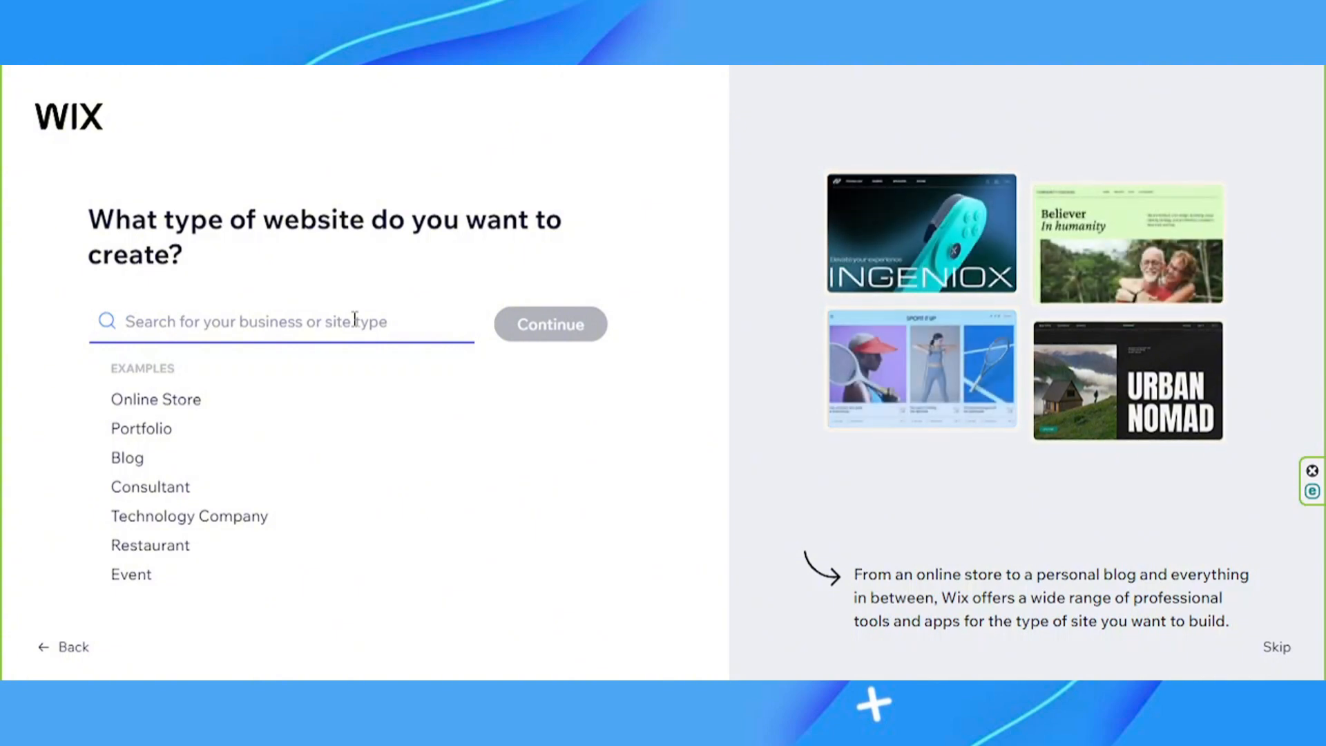
pyautogui.write('Blog')
pyautogui.click(601, 330)
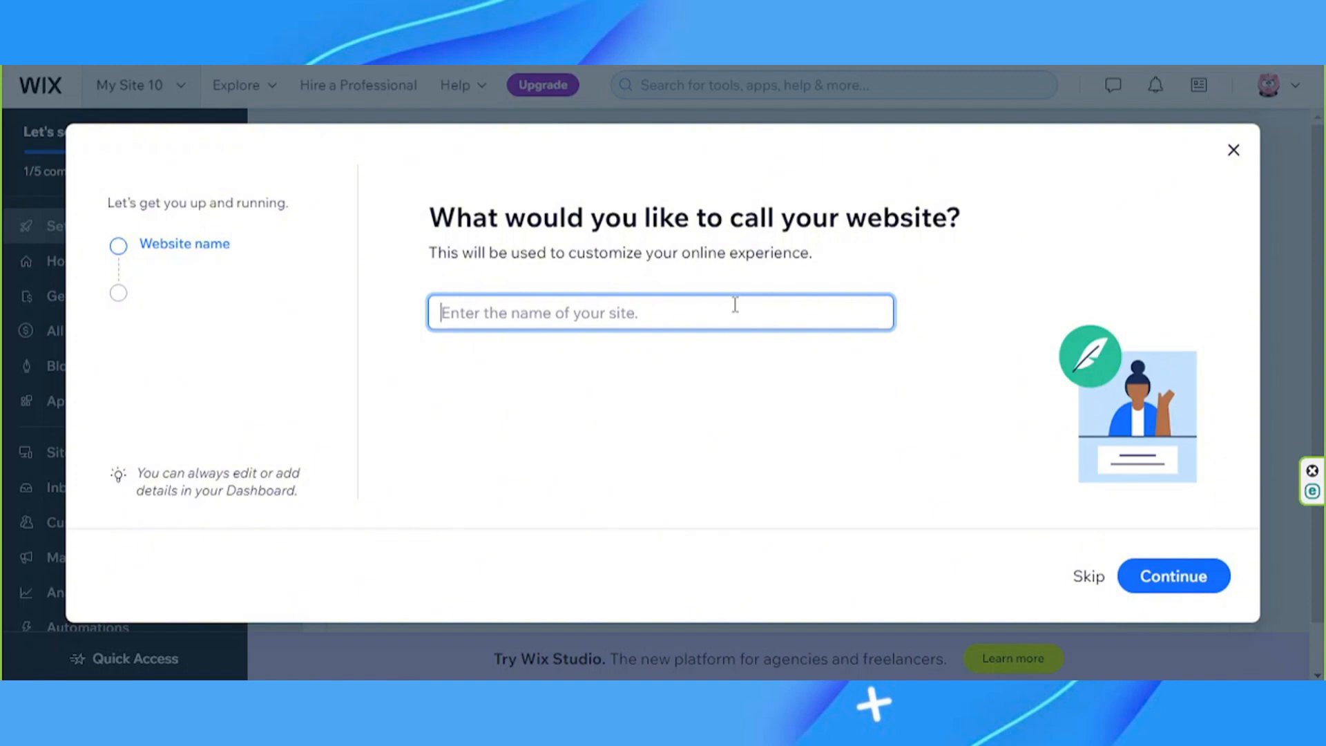
pyautogui.write("Aubrey's Travel Diaries")
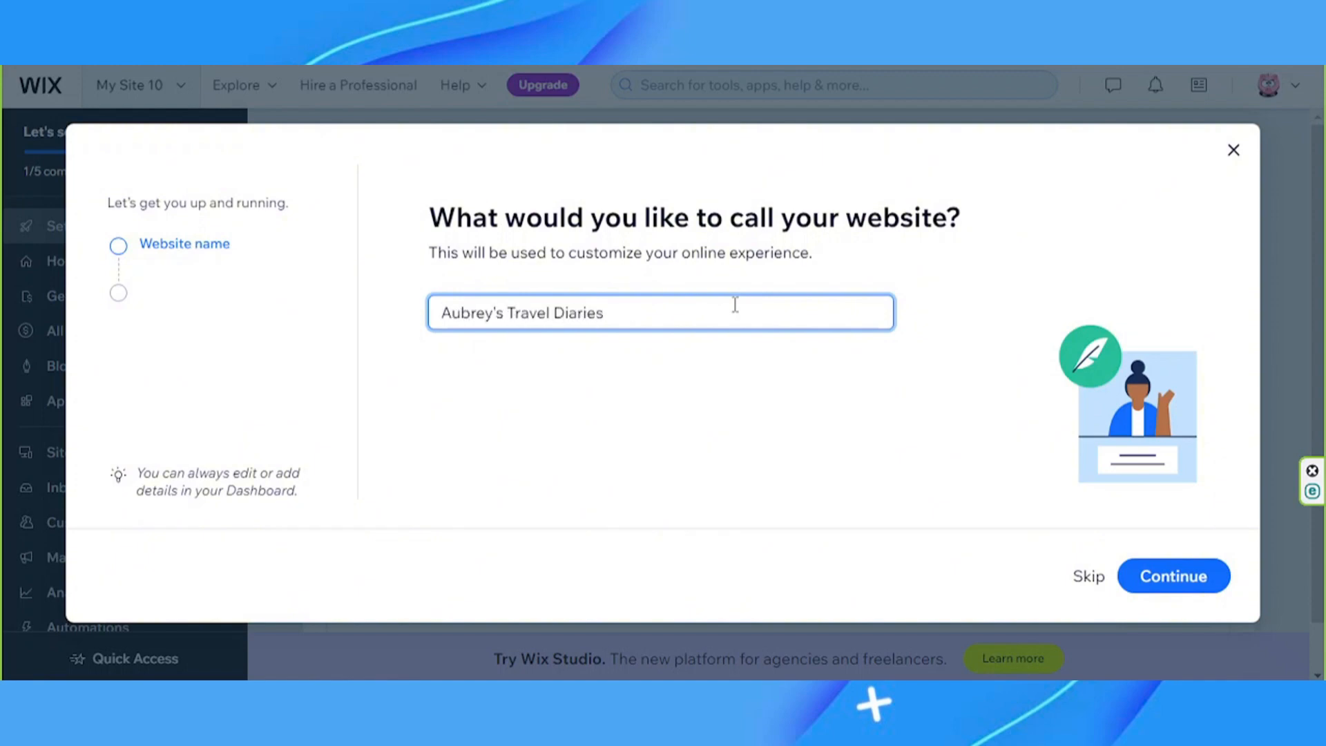
pyautogui.press('Return')
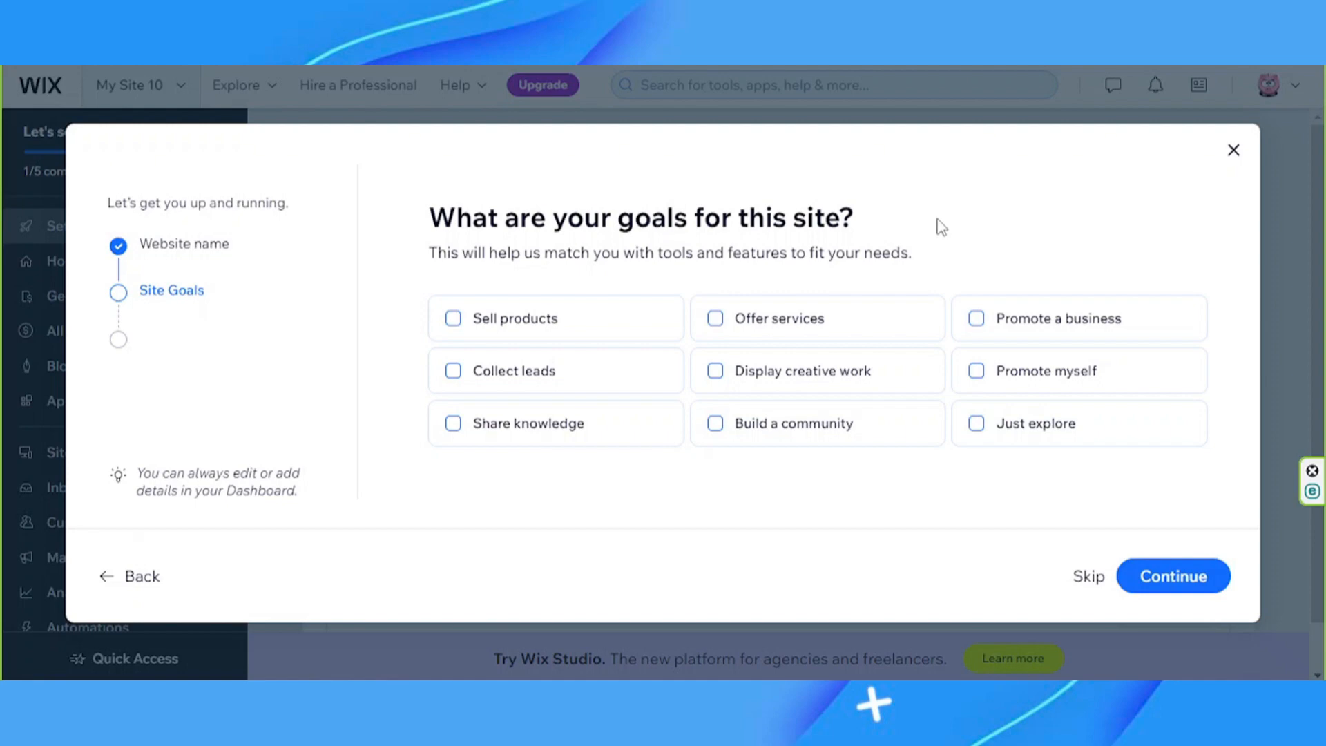
# Set the site goals to Display creative work, Build a community and Promote myself
pyautogui.click(794, 373)
pyautogui.click(787, 423)
pyautogui.click(1036, 371)
pyautogui.click(1178, 577)
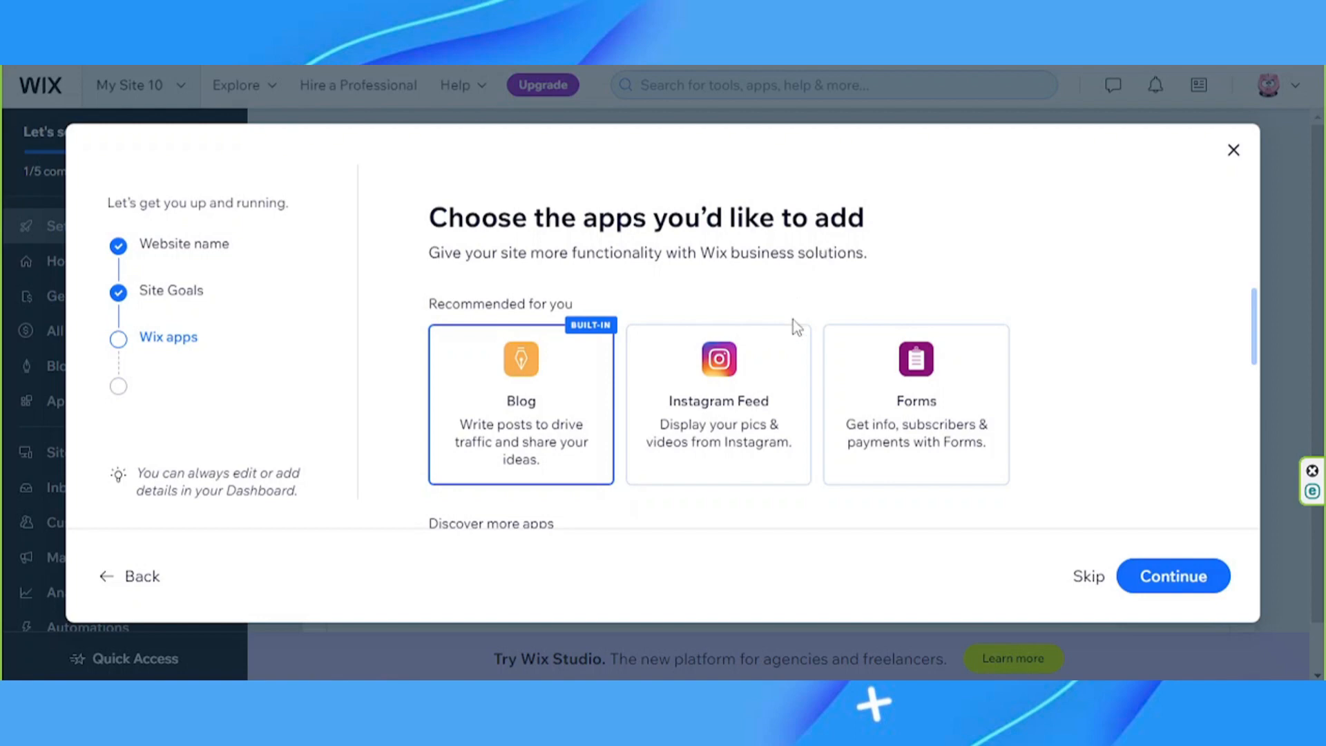
# Review the available apps, keep only the built-in Blog app, and finish the setup to reach the dashboard
pyautogui.scroll(-5, 791, 328)
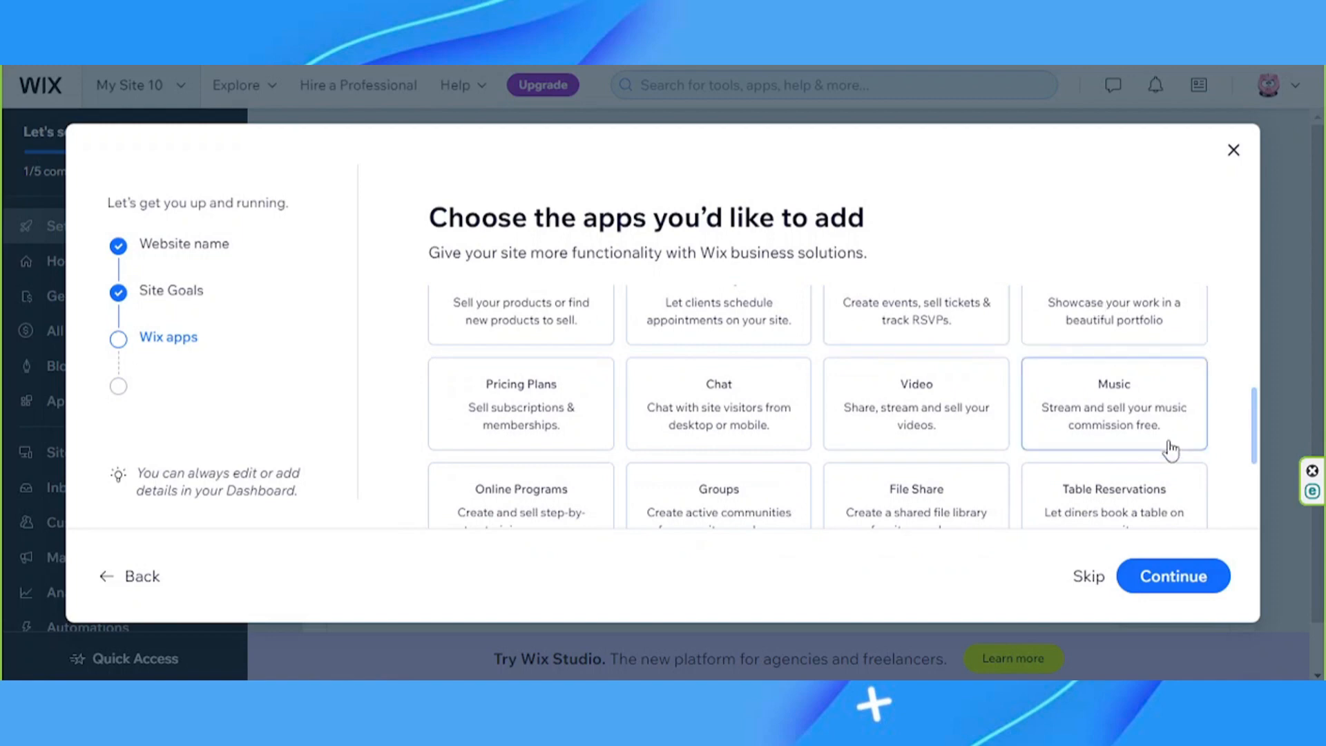
pyautogui.scroll(-1, 535, 459)
pyautogui.scroll(-1, 1036, 428)
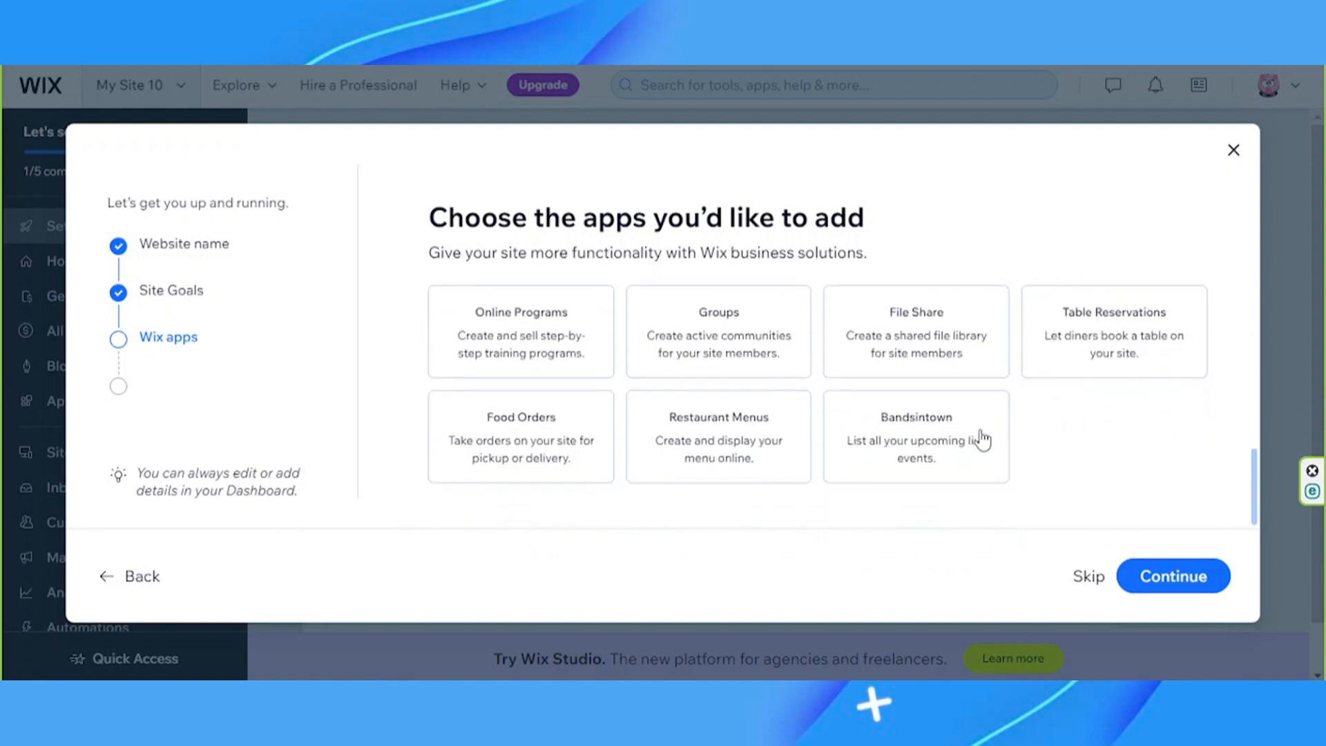
pyautogui.scroll(10, 997, 425)
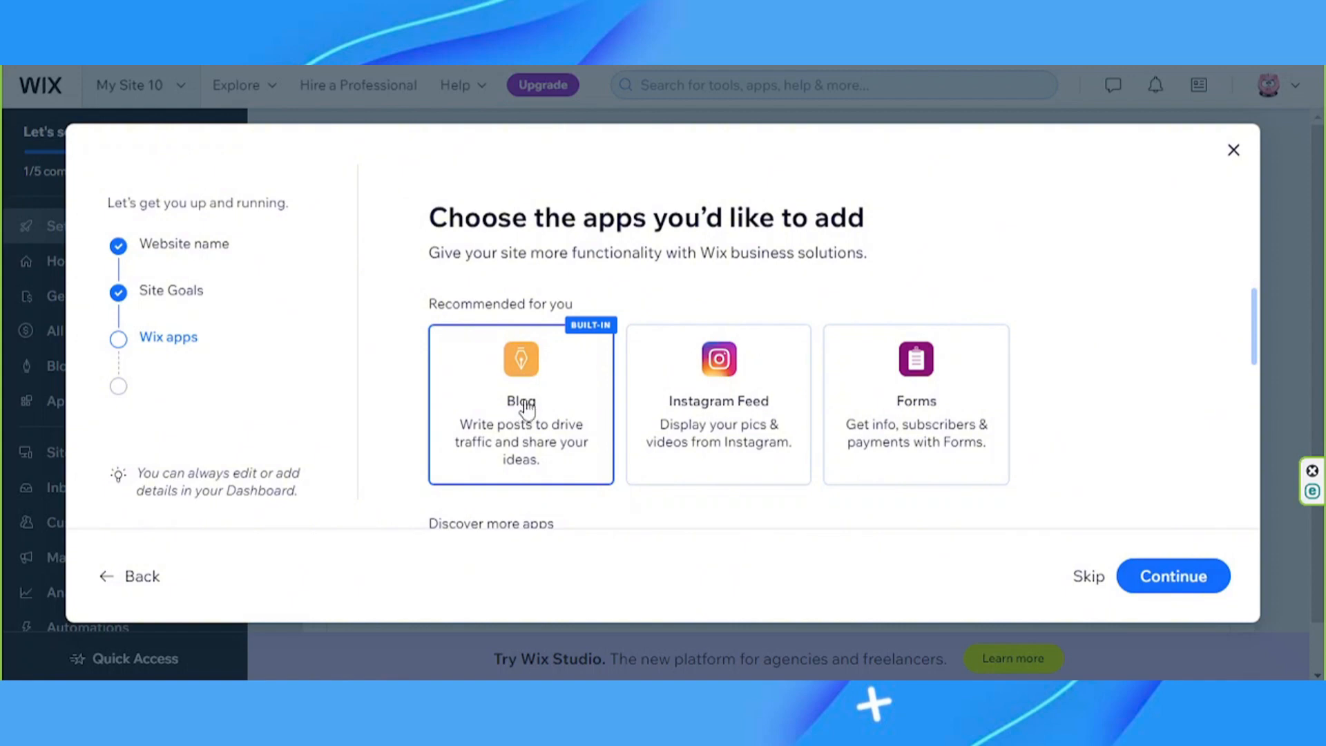
pyautogui.click(1165, 576)
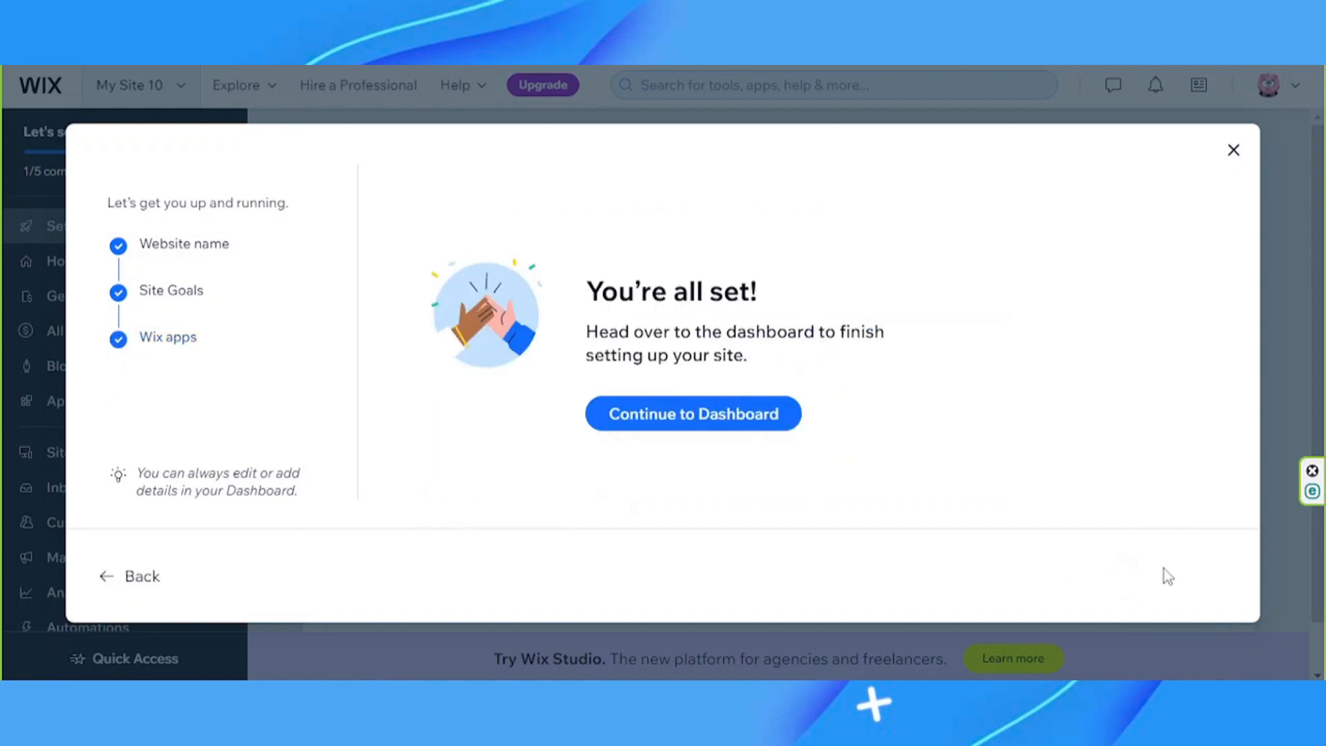
pyautogui.click(716, 416)
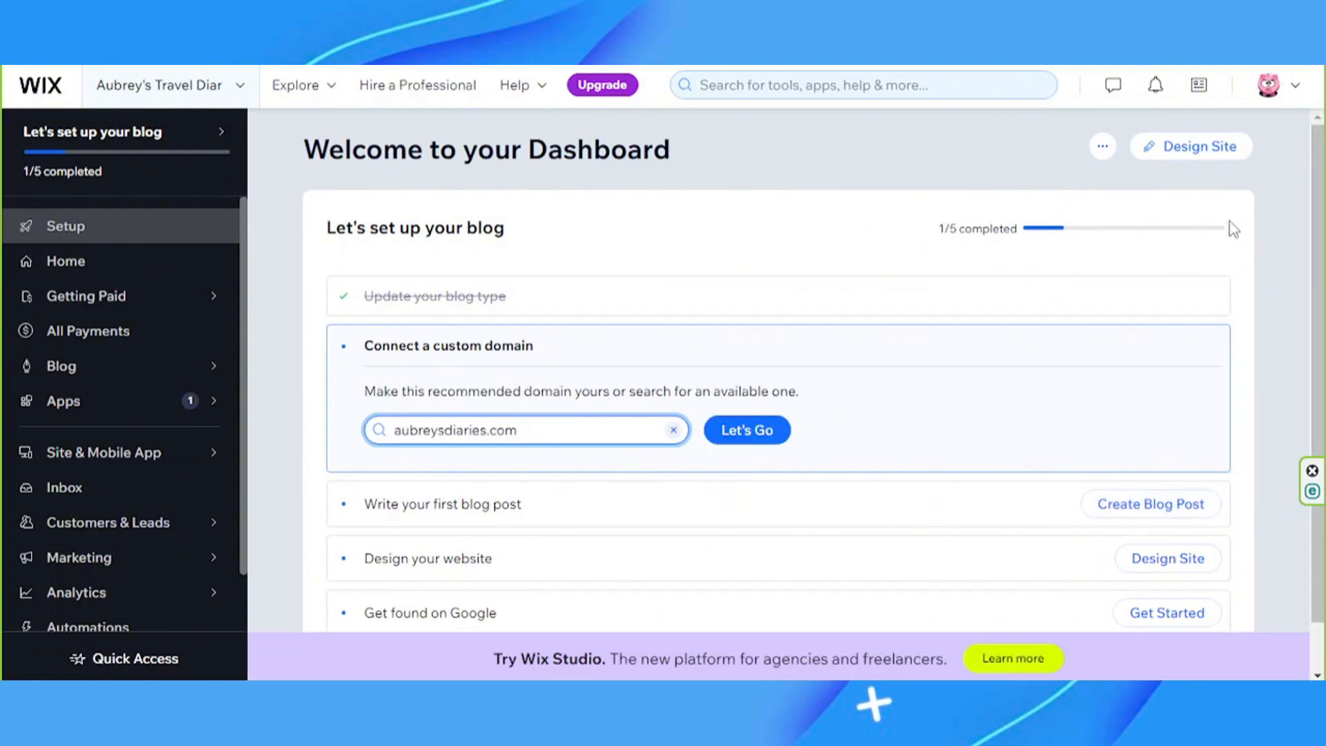
# Choose to design the site from a template and open the Travel Blog template for editing
pyautogui.click(944, 563)
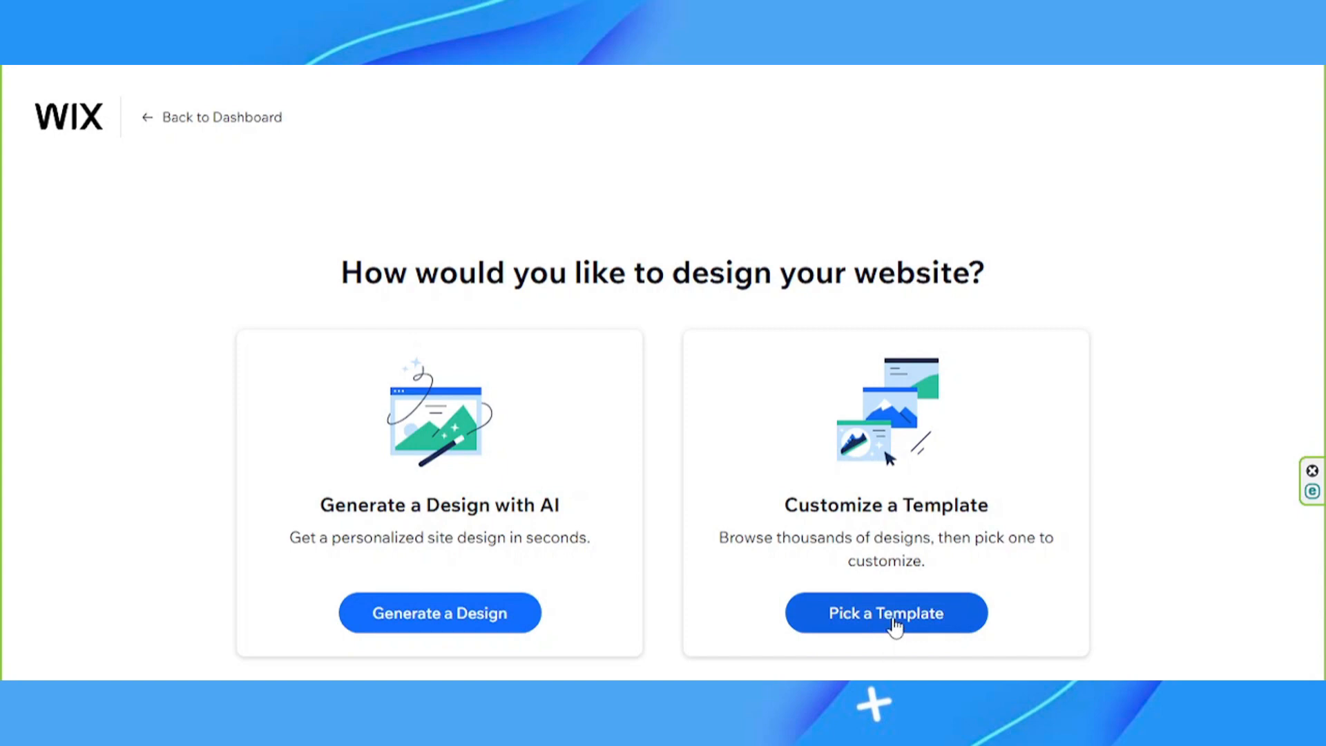
pyautogui.click(976, 615)
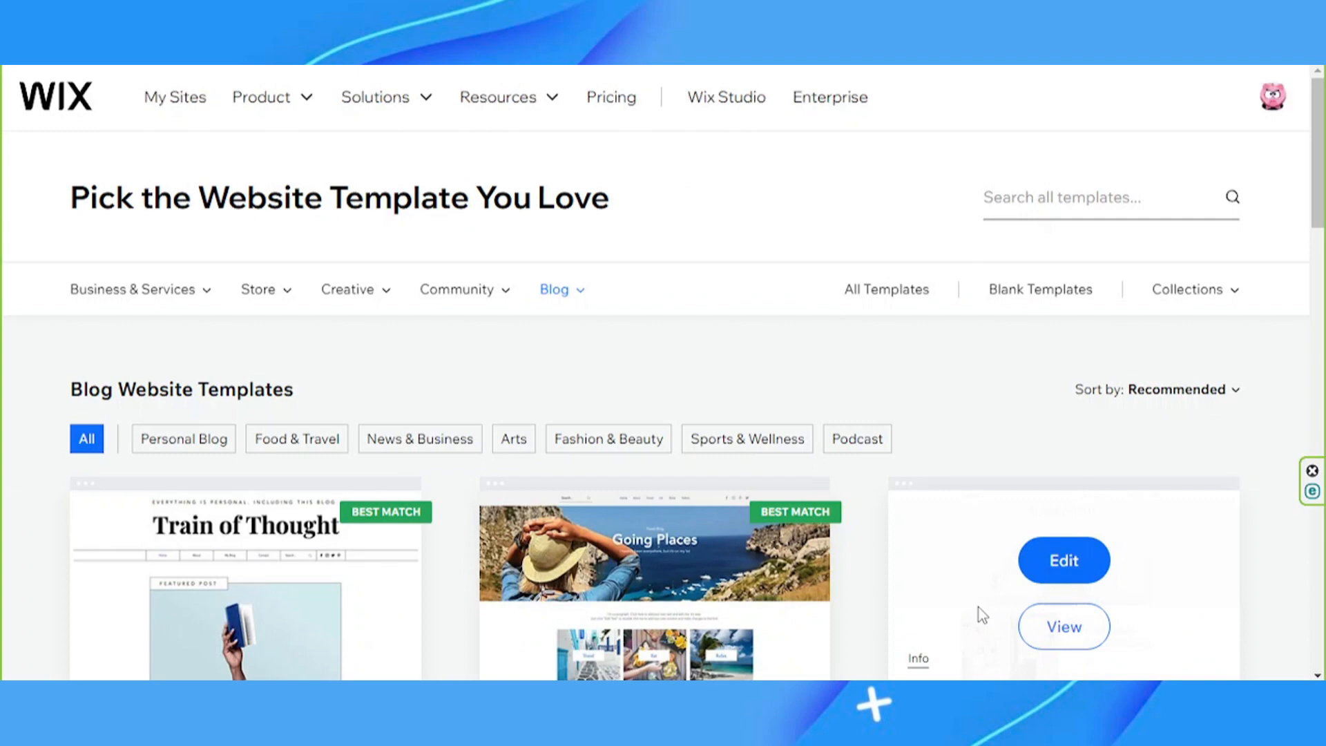
pyautogui.scroll(-3, 898, 525)
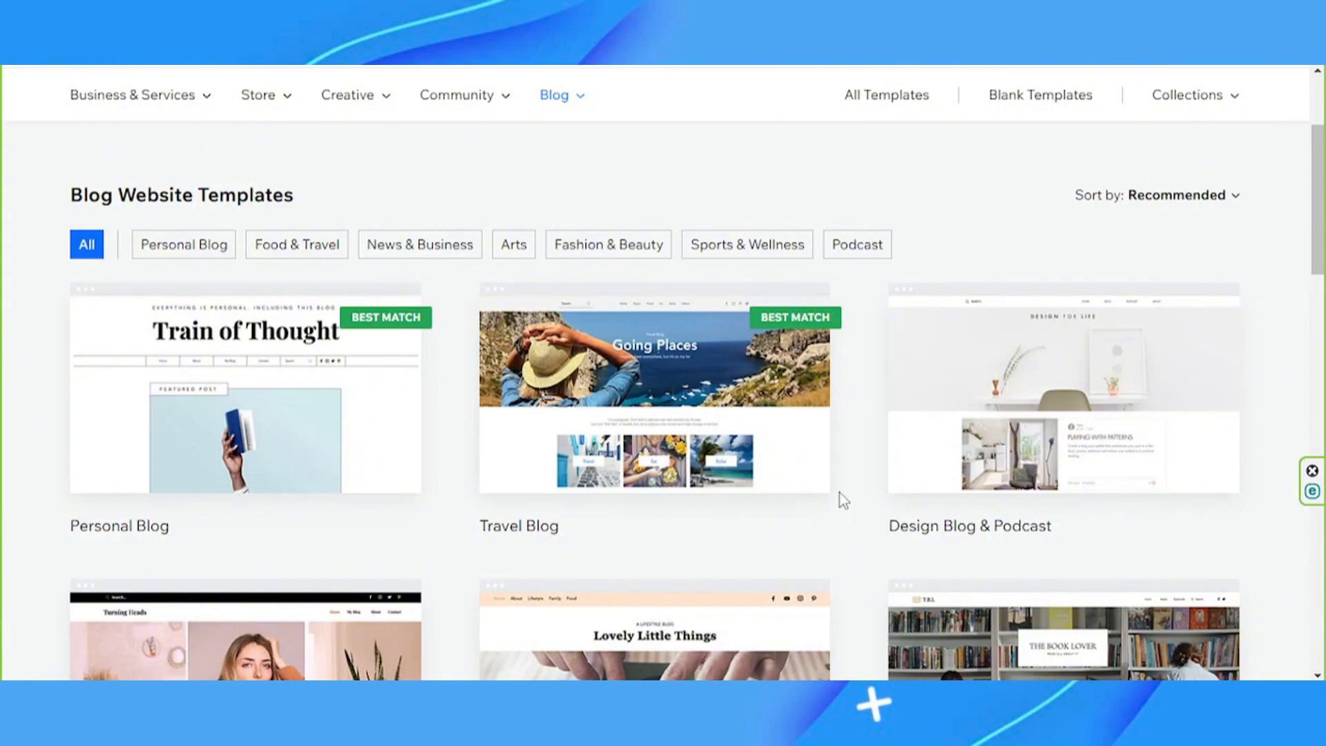
pyautogui.moveTo(745, 371)
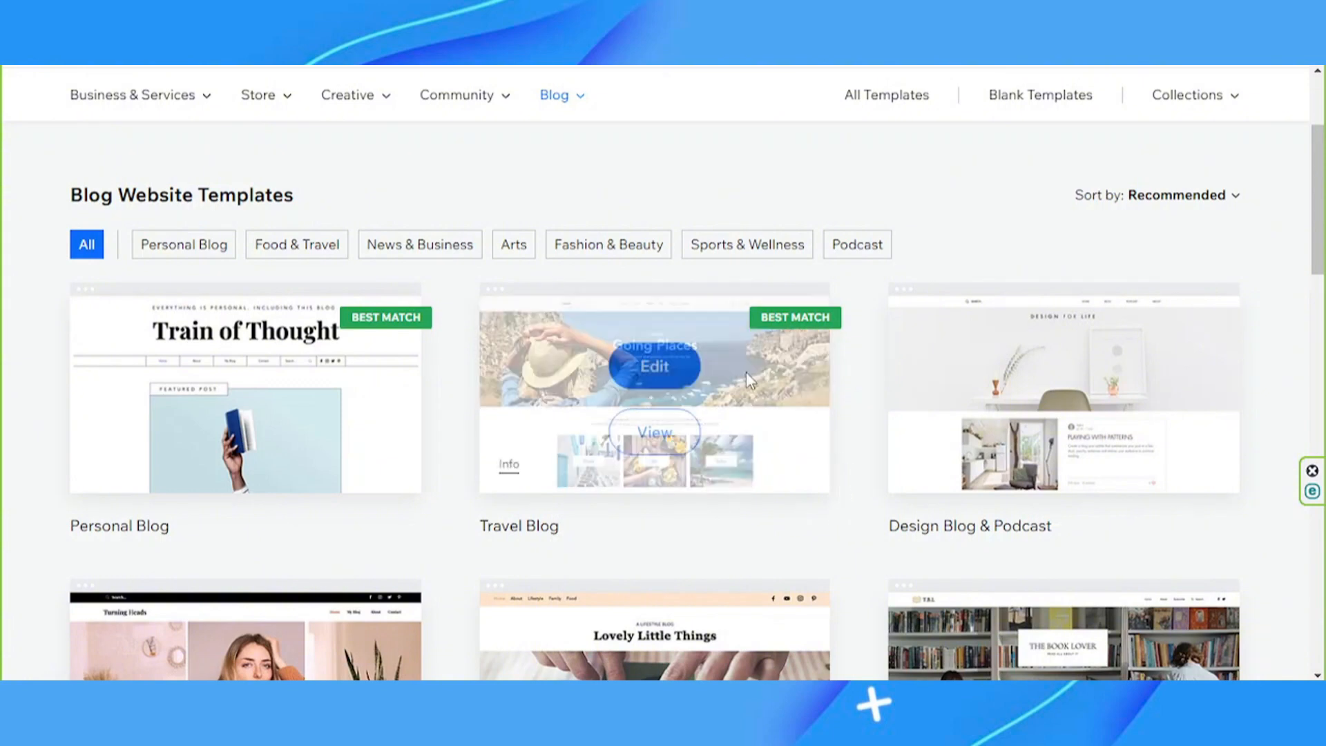
pyautogui.click(668, 367)
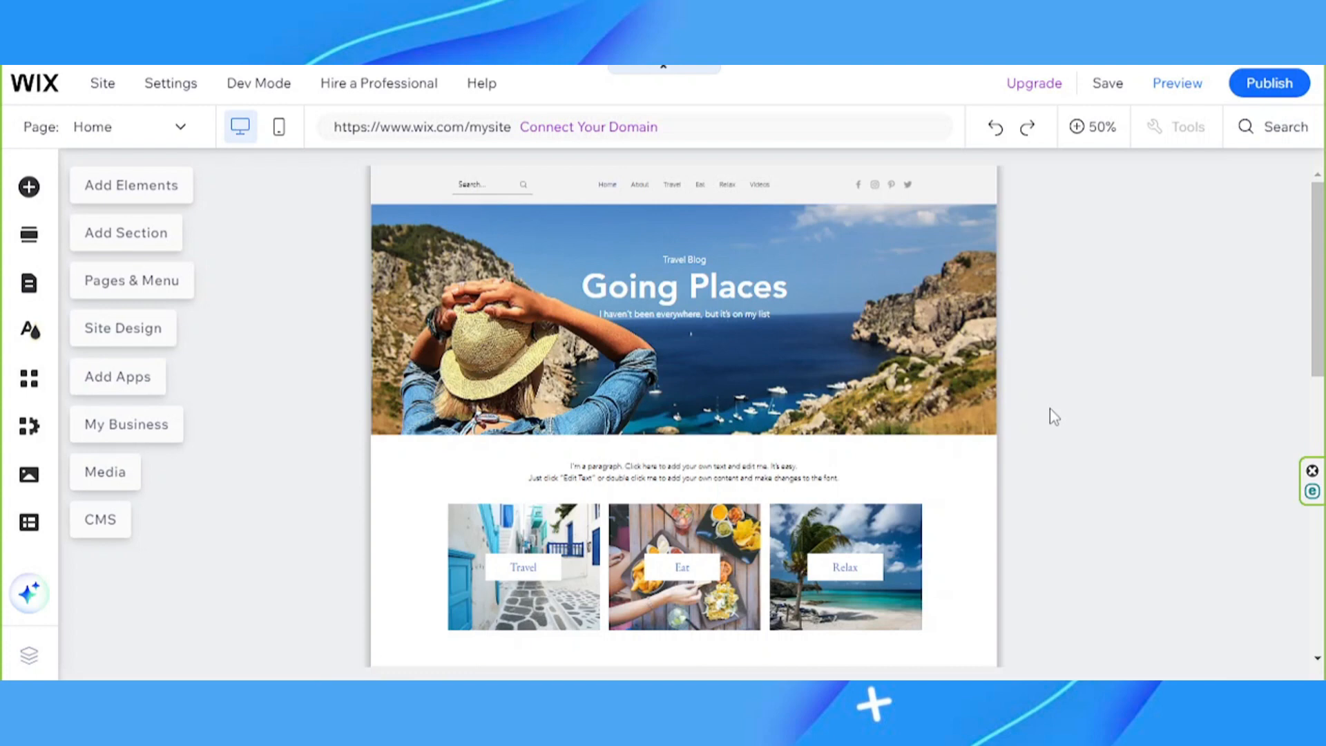
# Replace the Categories section's paragraph with "Welcome to my blog site! Join me on my adventures and discover different wonders across the globe!"
pyautogui.click(934, 362)
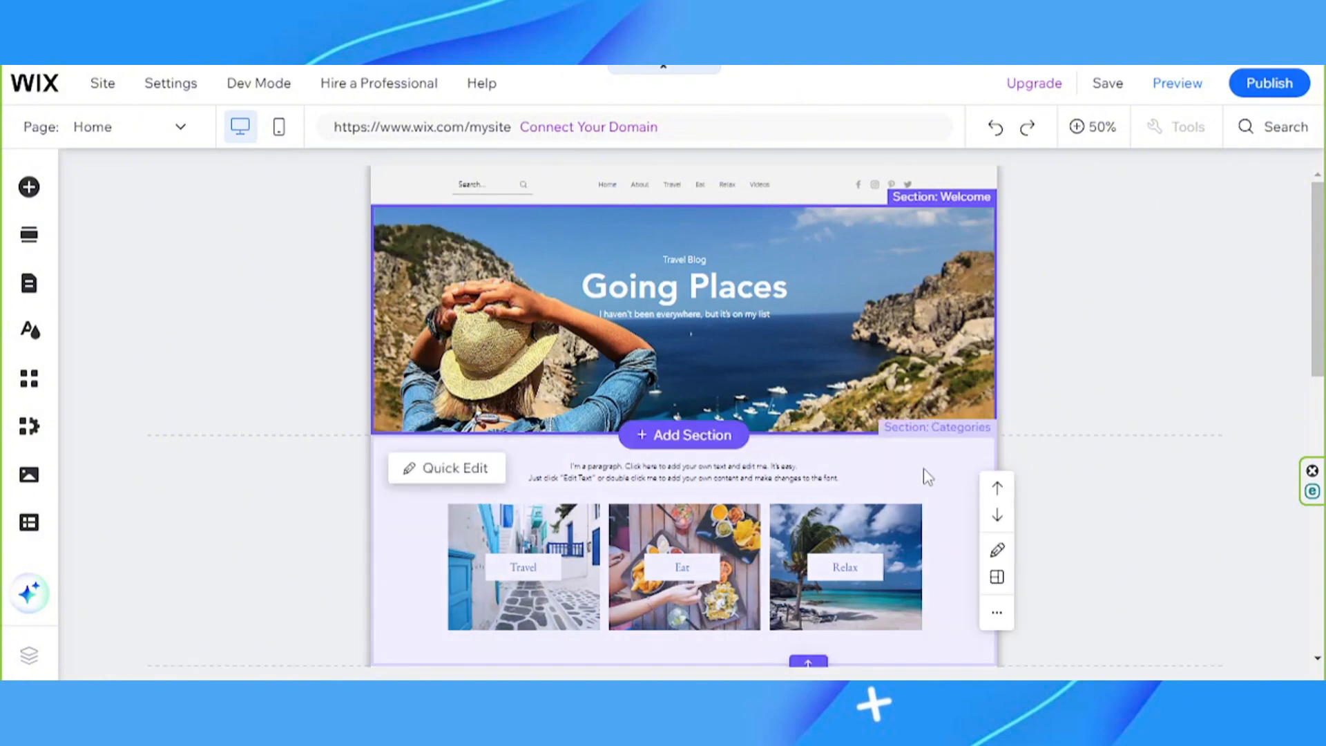
pyautogui.click(459, 475)
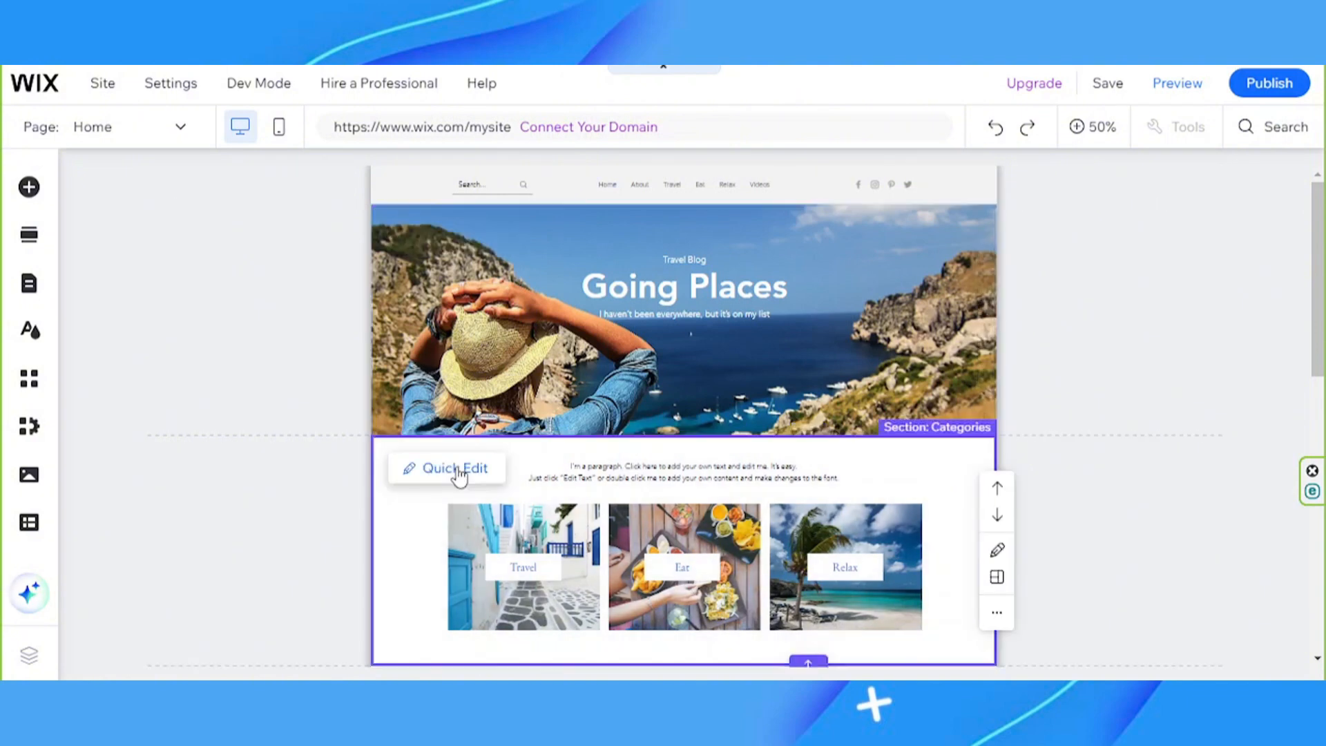
pyautogui.click(996, 553)
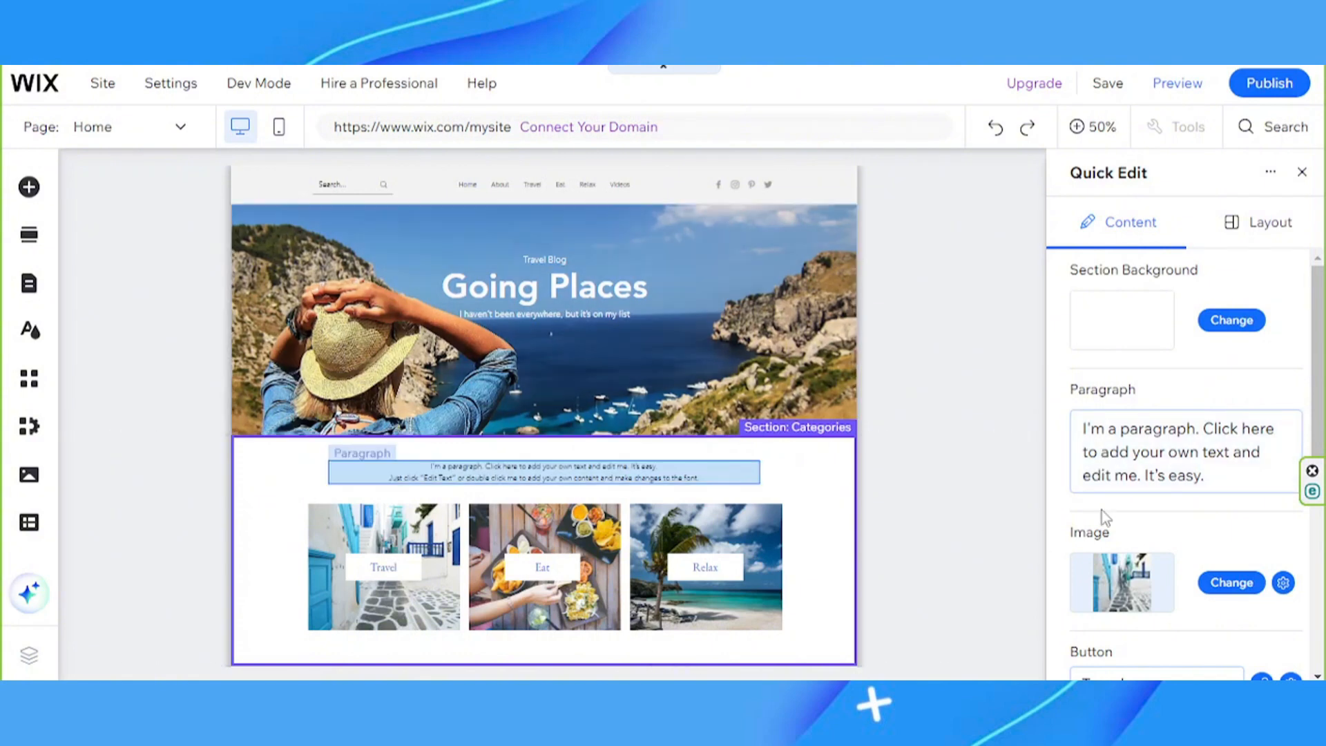
pyautogui.click(1215, 479)
pyautogui.write('Welcome to my bl')
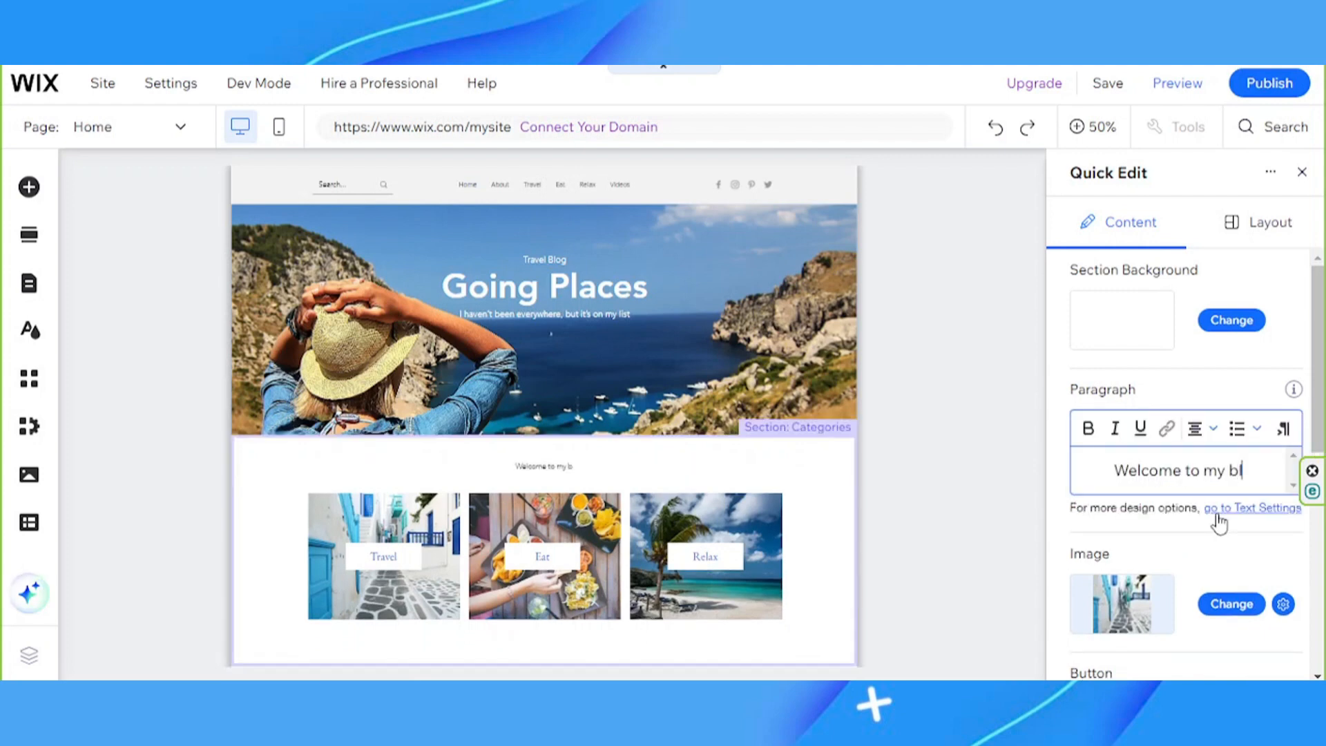
pyautogui.write('og site! Join me on my adventures and discover different worlds of wonder a')
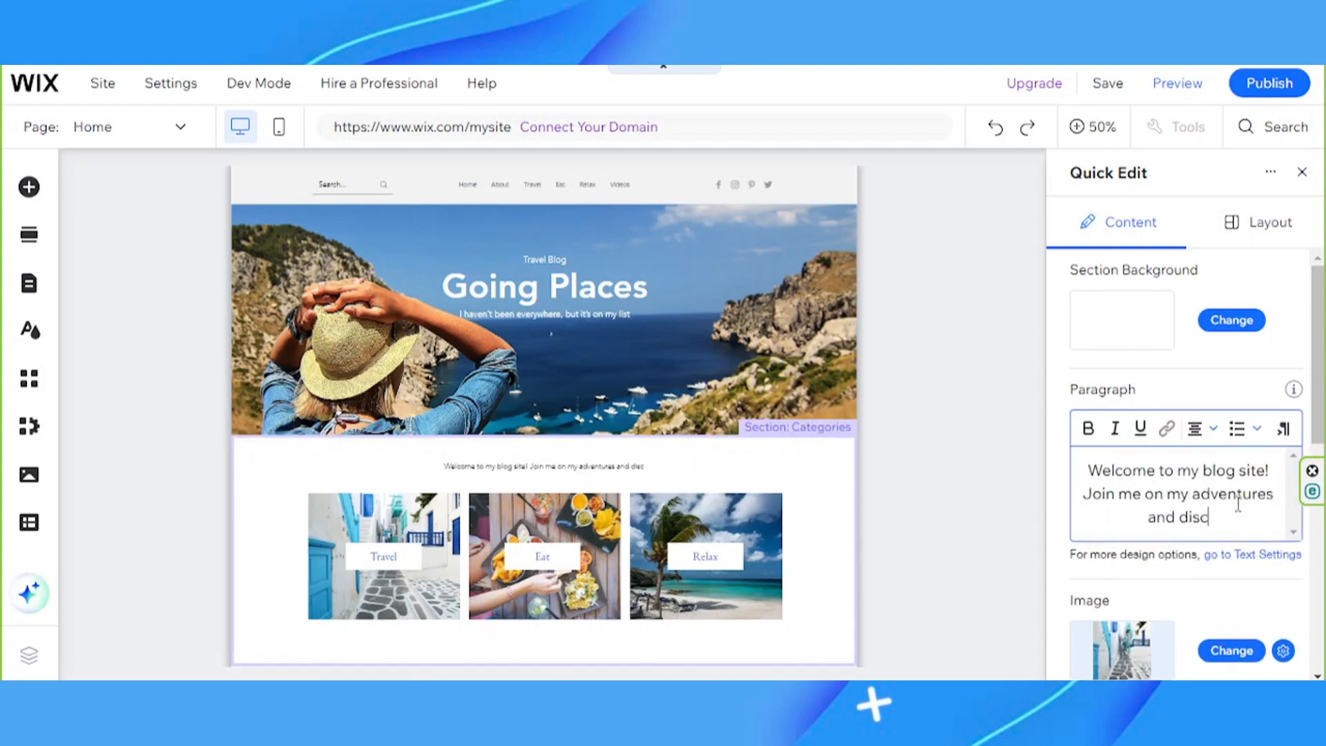
pyautogui.press('BackSpace')
pyautogui.press('BackSpace')
pyautogui.press('BackSpace')
pyautogui.press('BackSpace')
pyautogui.press('BackSpace')
pyautogui.press('BackSpace')
pyautogui.press('BackSpace')
pyautogui.press('BackSpace')
pyautogui.press('BackSpace')
pyautogui.press('BackSpace')
pyautogui.press('BackSpace')
pyautogui.press('BackSpace')
pyautogui.press('BackSpace')
pyautogui.press('BackSpace')
pyautogui.press('BackSpace')
pyautogui.press('BackSpace')
pyautogui.write('nders across the glob!')
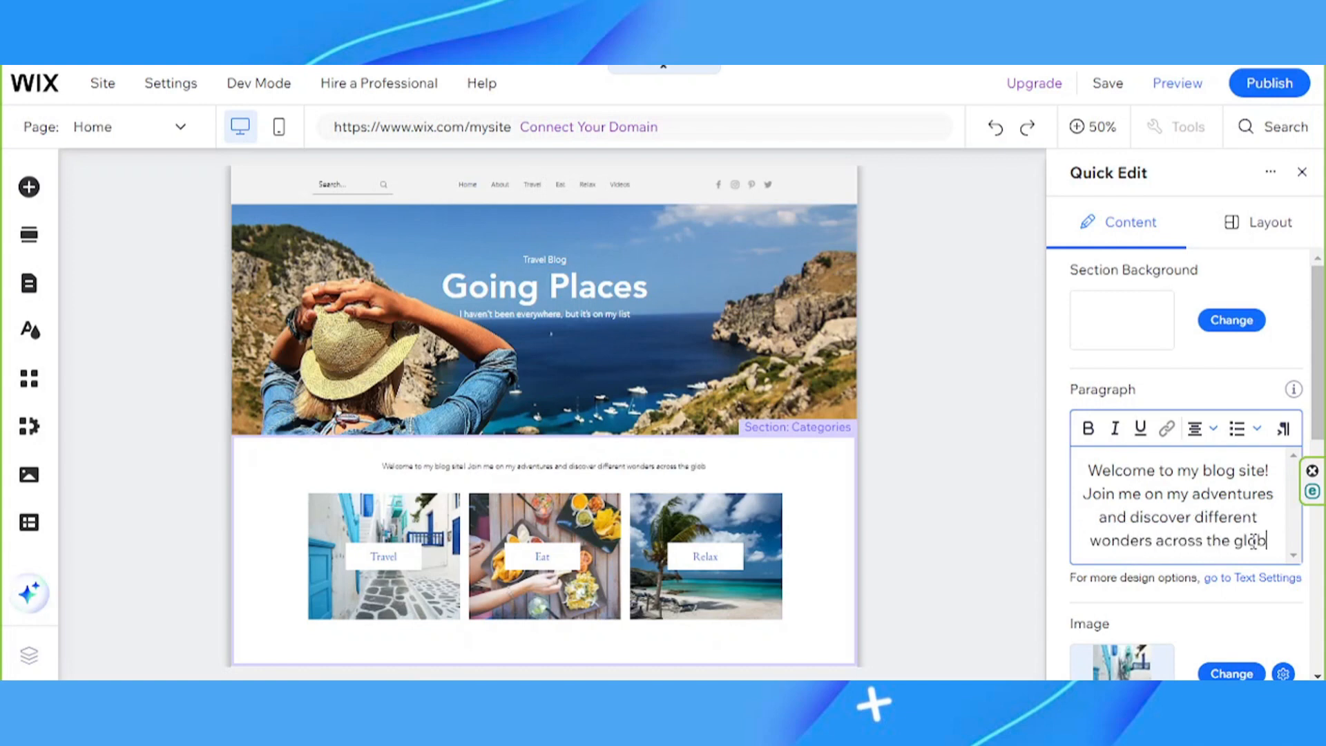
pyautogui.scroll(-3, 1253, 540)
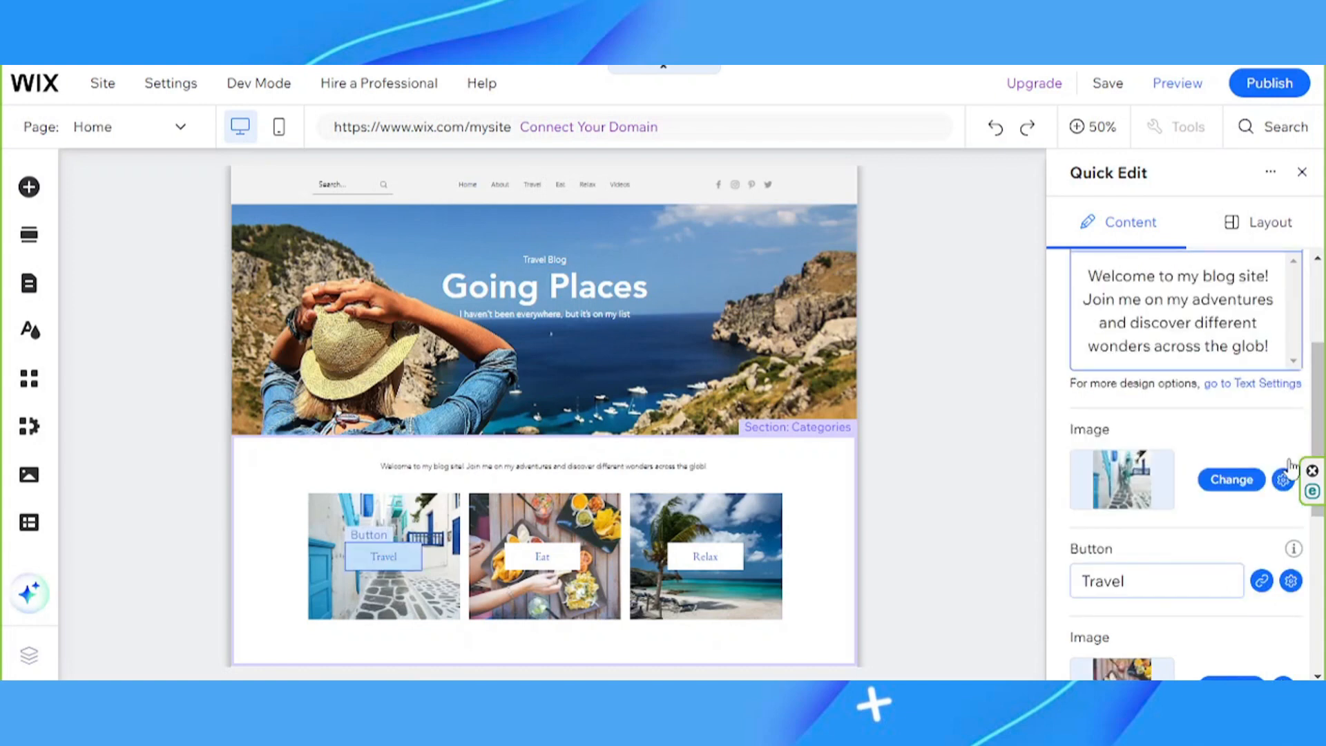
pyautogui.click(1268, 352)
pyautogui.write('e')
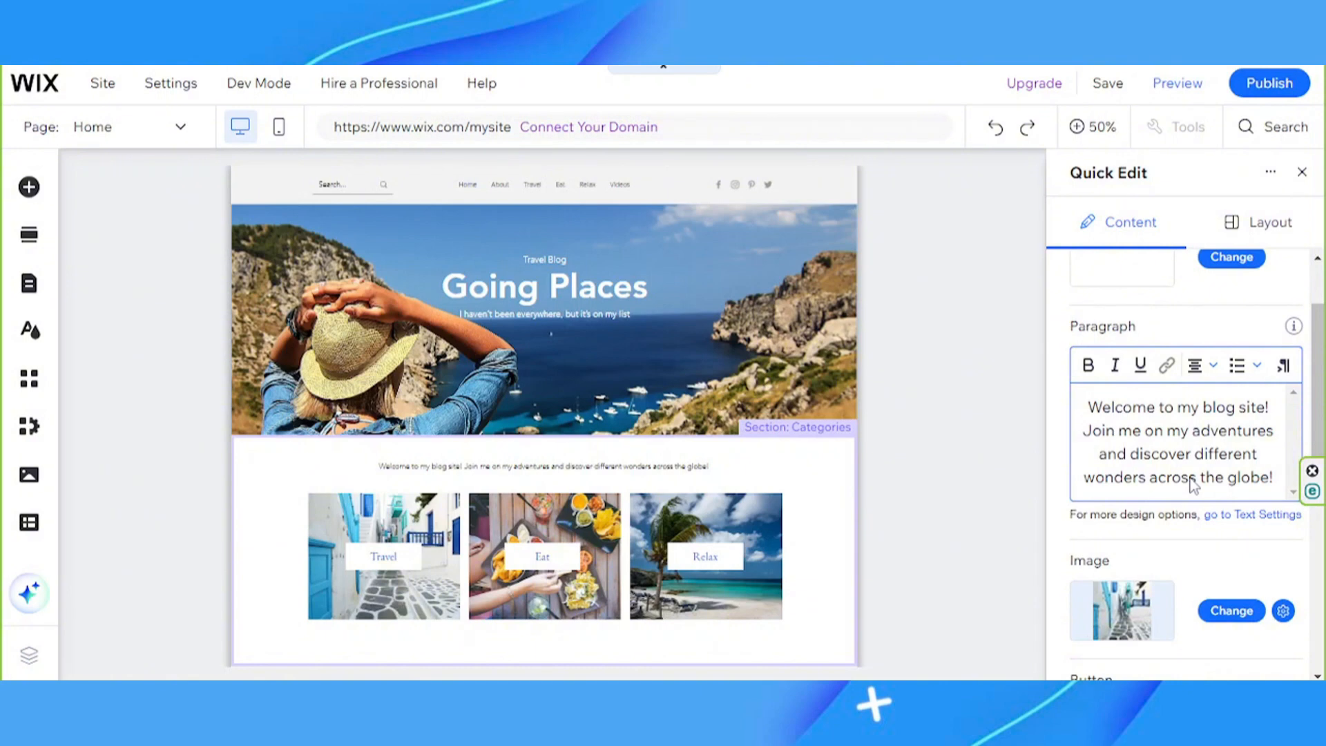
# Upload blonde-1867768_1280, car-6603726_1280, girl-3954232_1280, photographer-407068_1280 and woman-2896389_1280 as background image choices for the Welcome section
pyautogui.click(629, 302)
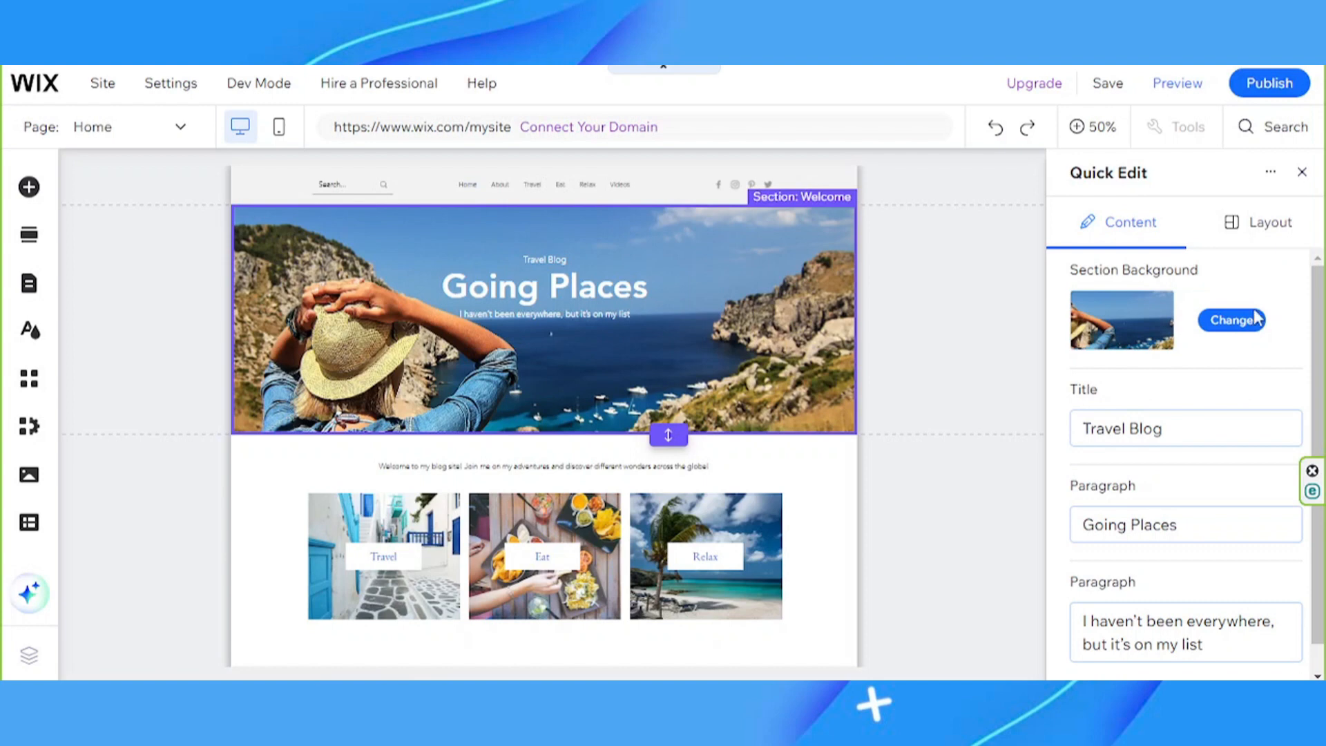
pyautogui.click(1233, 321)
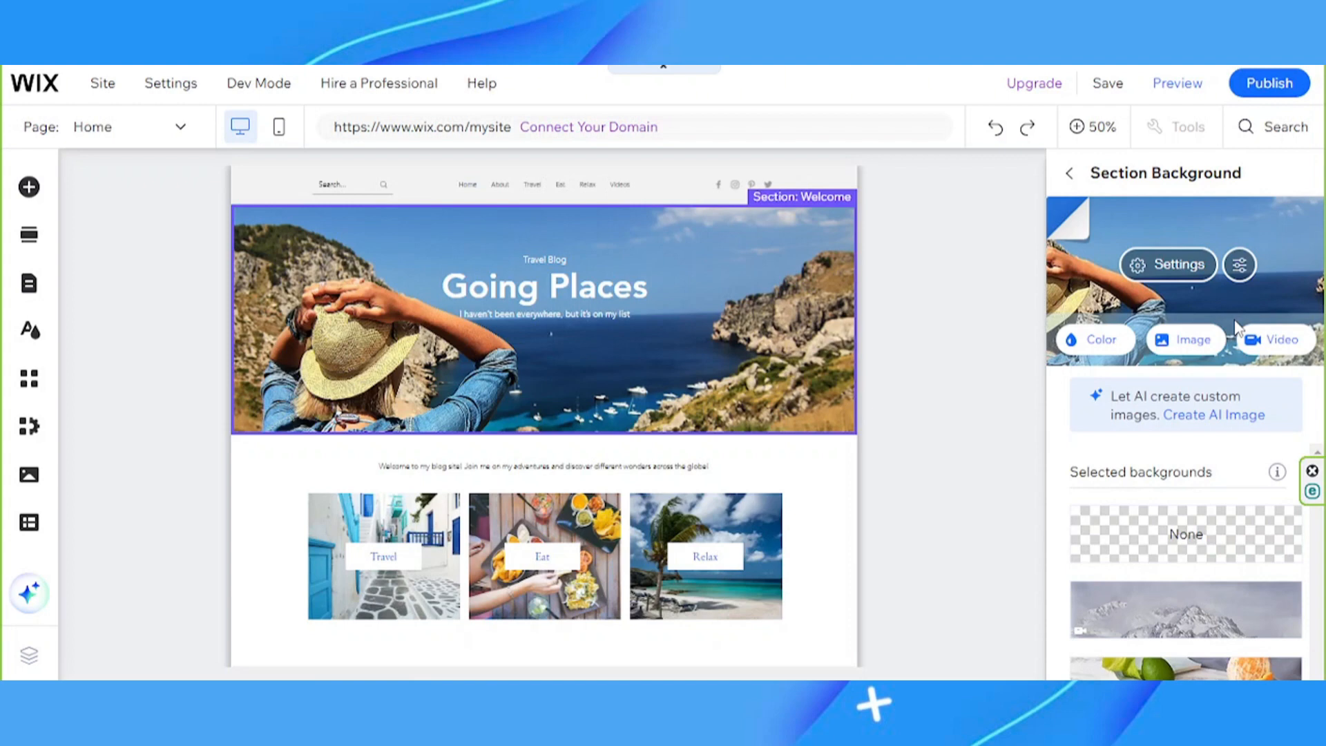
pyautogui.scroll(-3, 1154, 583)
pyautogui.scroll(3, 1153, 584)
pyautogui.click(1186, 351)
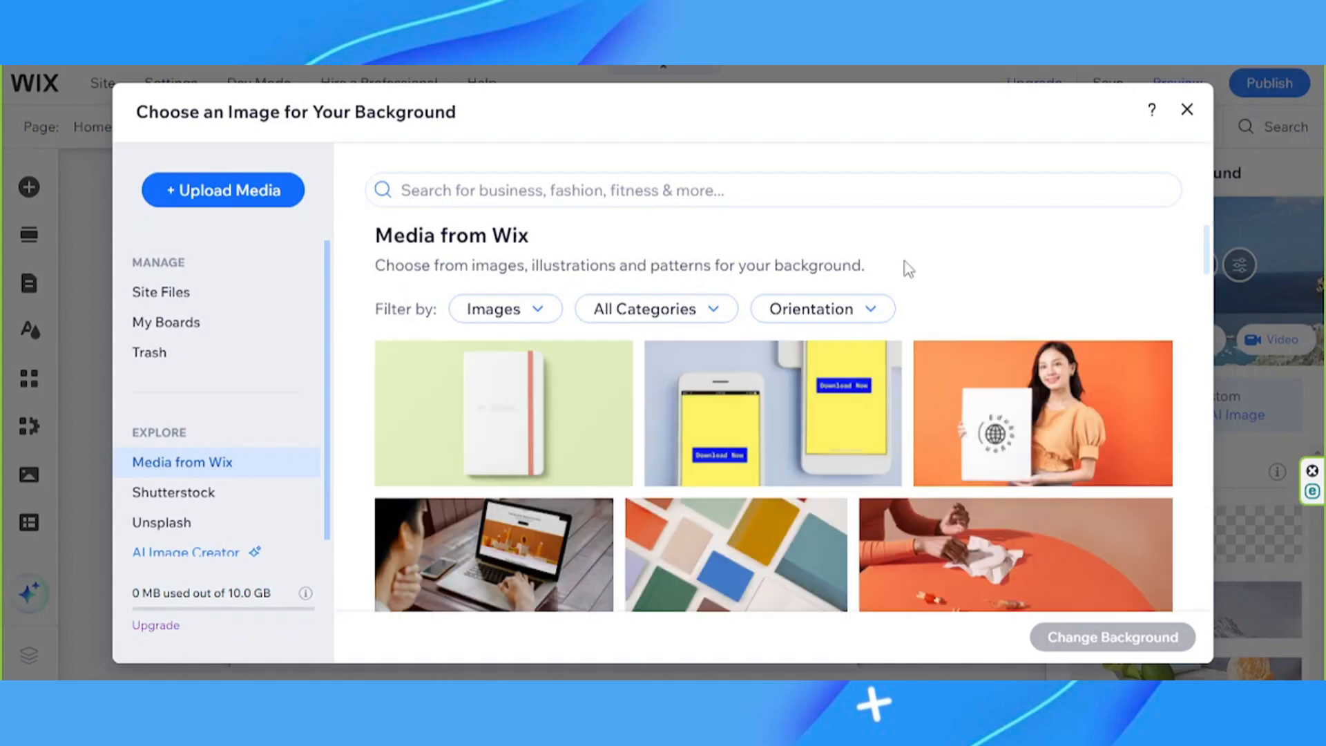
pyautogui.click(228, 181)
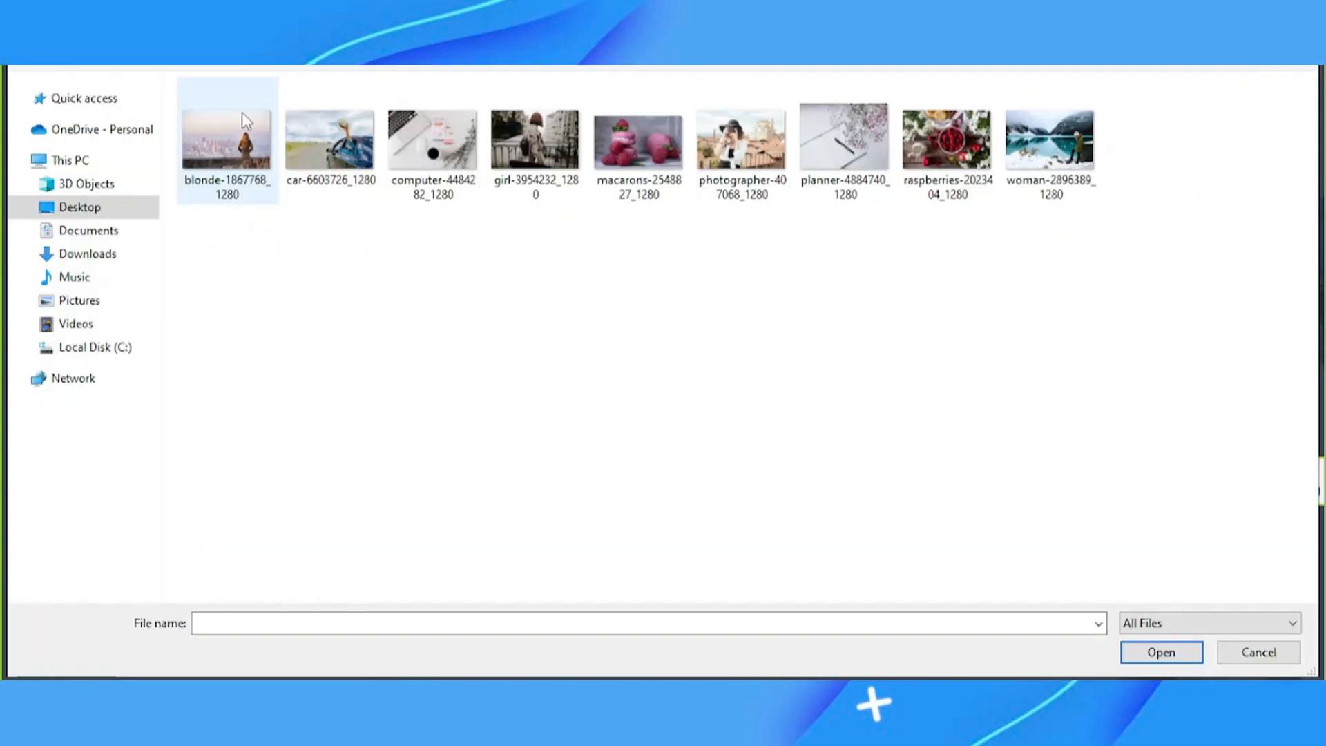
pyautogui.click(220, 181)
pyautogui.keyDown('ctrl'); pyautogui.click(330, 151); pyautogui.keyUp('ctrl')
pyautogui.keyDown('ctrl'); pyautogui.click(742, 152); pyautogui.keyUp('ctrl')
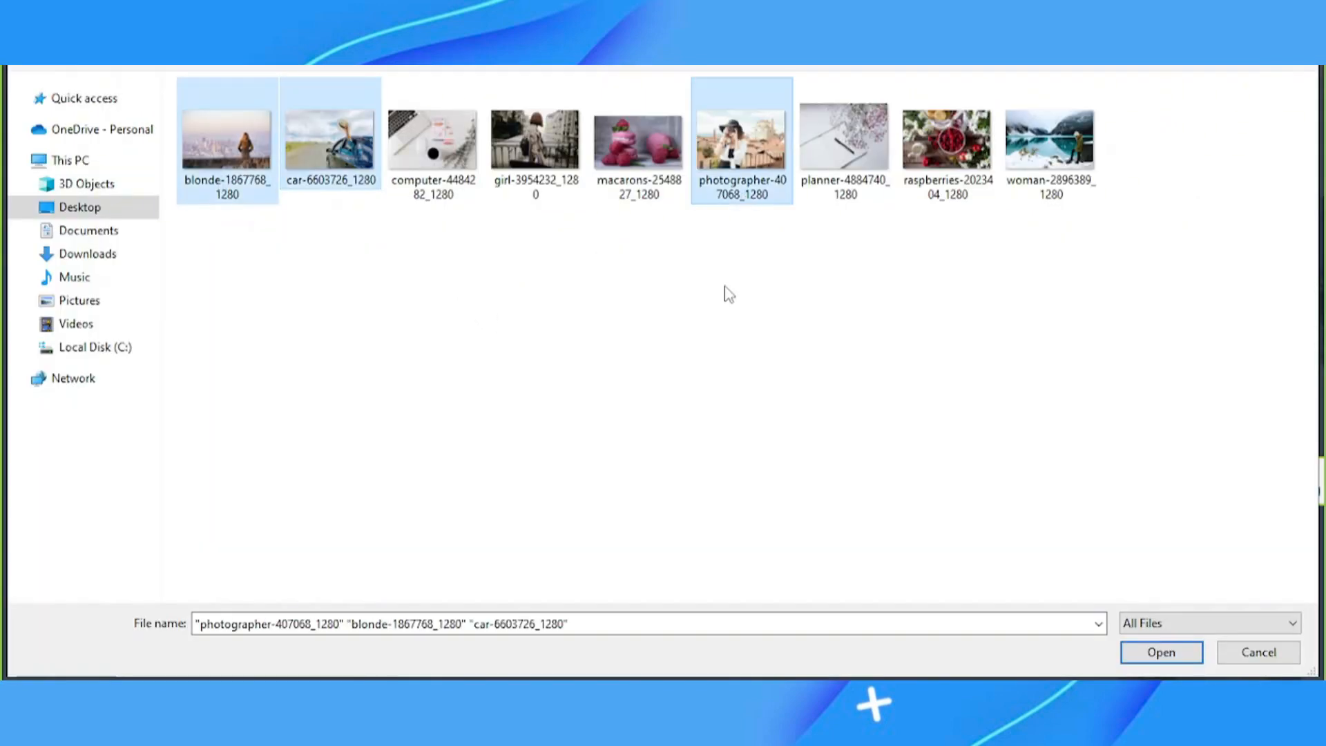
pyautogui.keyDown('ctrl'); pyautogui.click(535, 176); pyautogui.keyUp('ctrl')
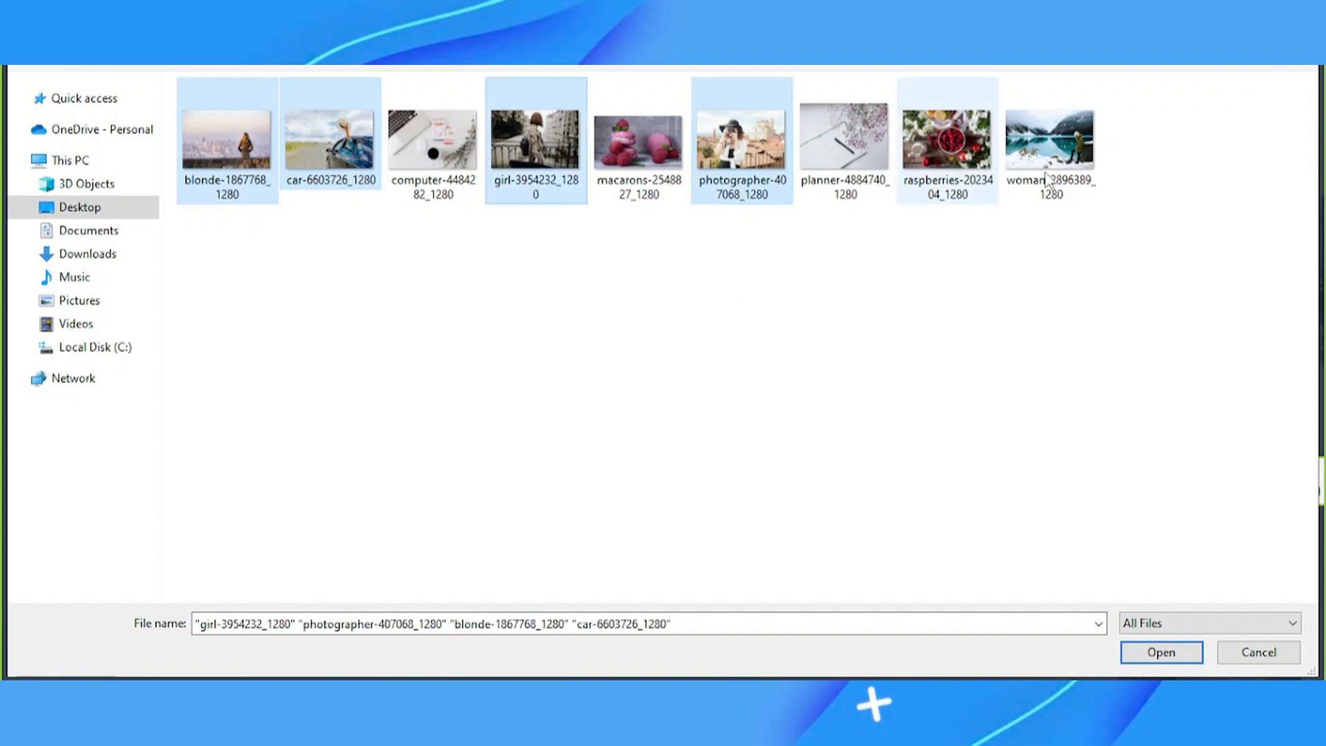
pyautogui.keyDown('ctrl'); pyautogui.click(1060, 161); pyautogui.keyUp('ctrl')
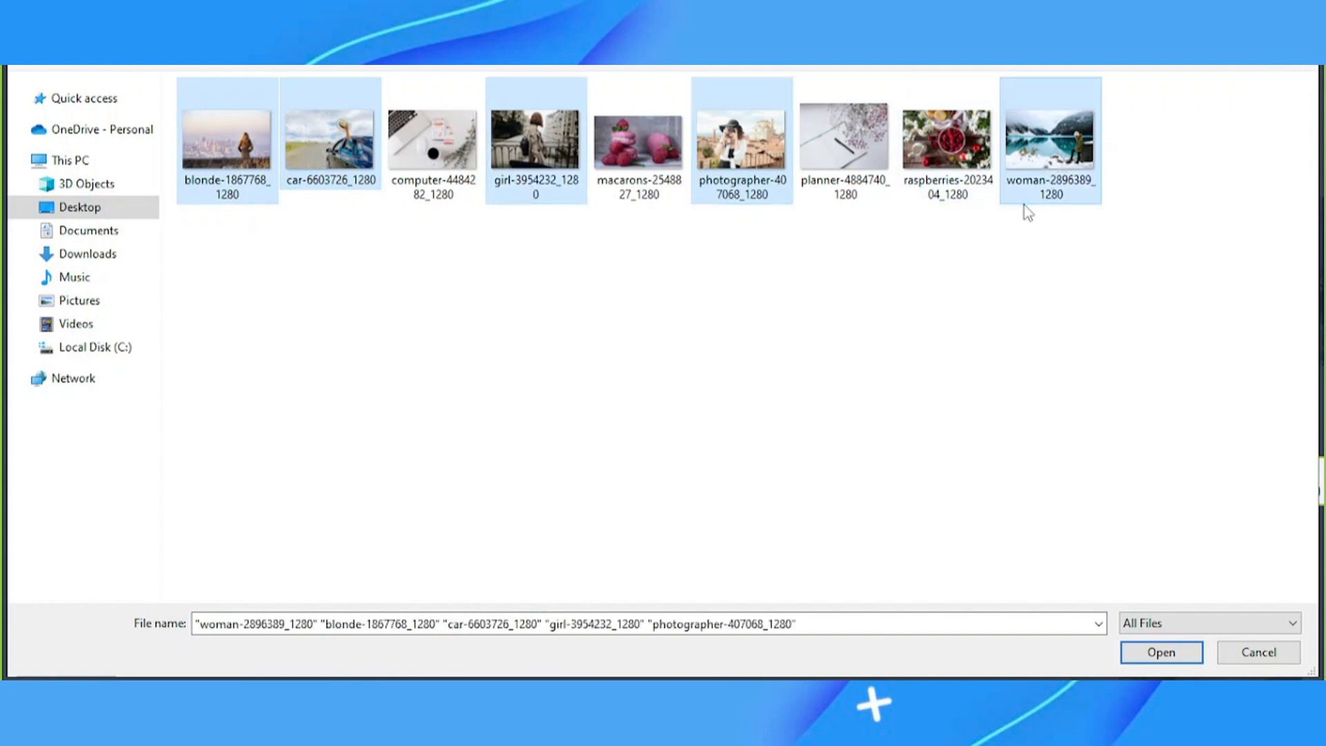
pyautogui.click(1136, 655)
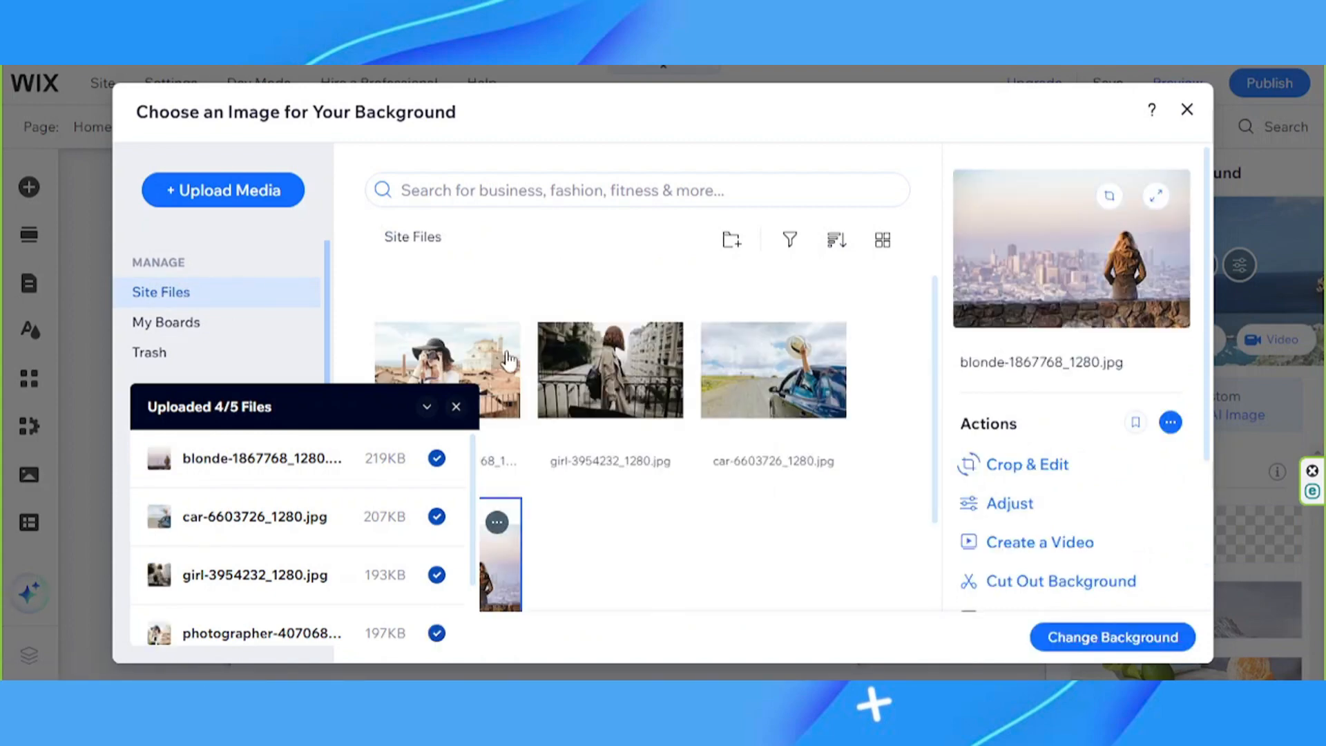
# Set the uploaded photographer-407068_1280.jpg as the Welcome section's background image
pyautogui.moveTo(482, 357)
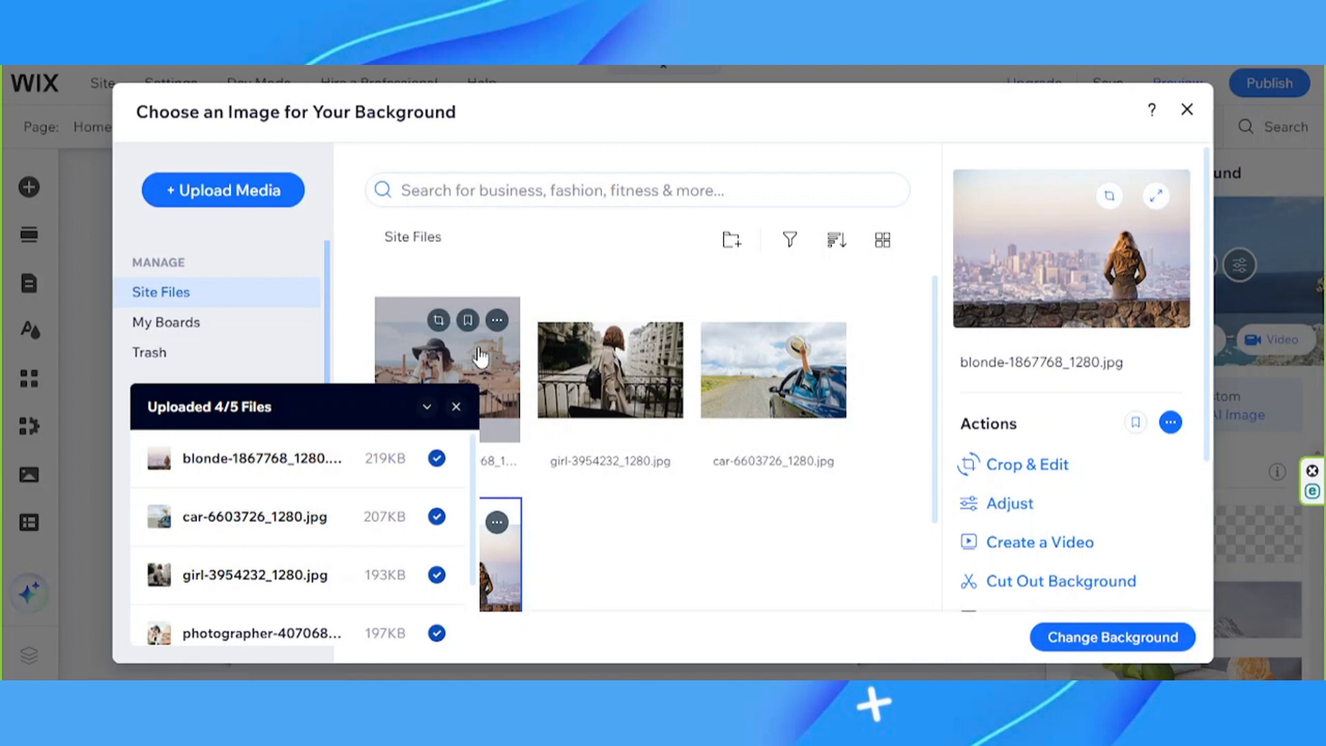
pyautogui.click(481, 357)
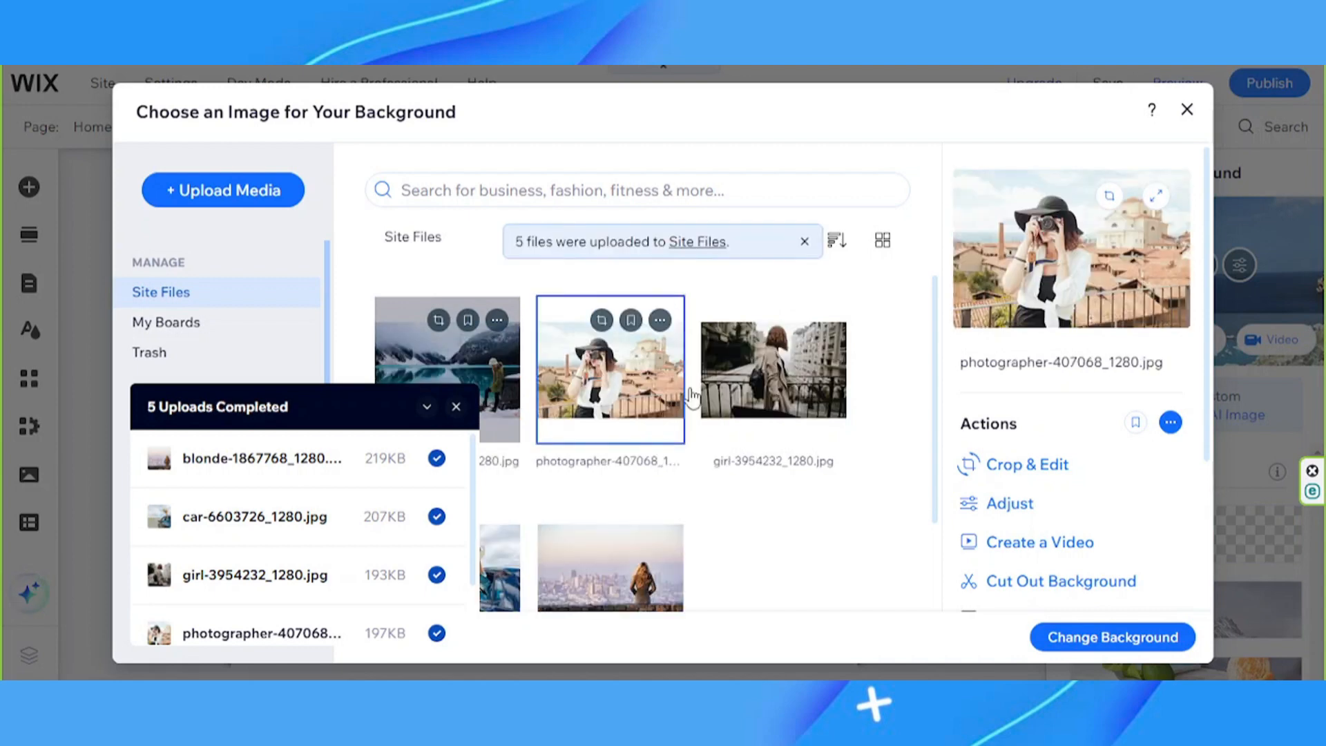
pyautogui.click(1103, 639)
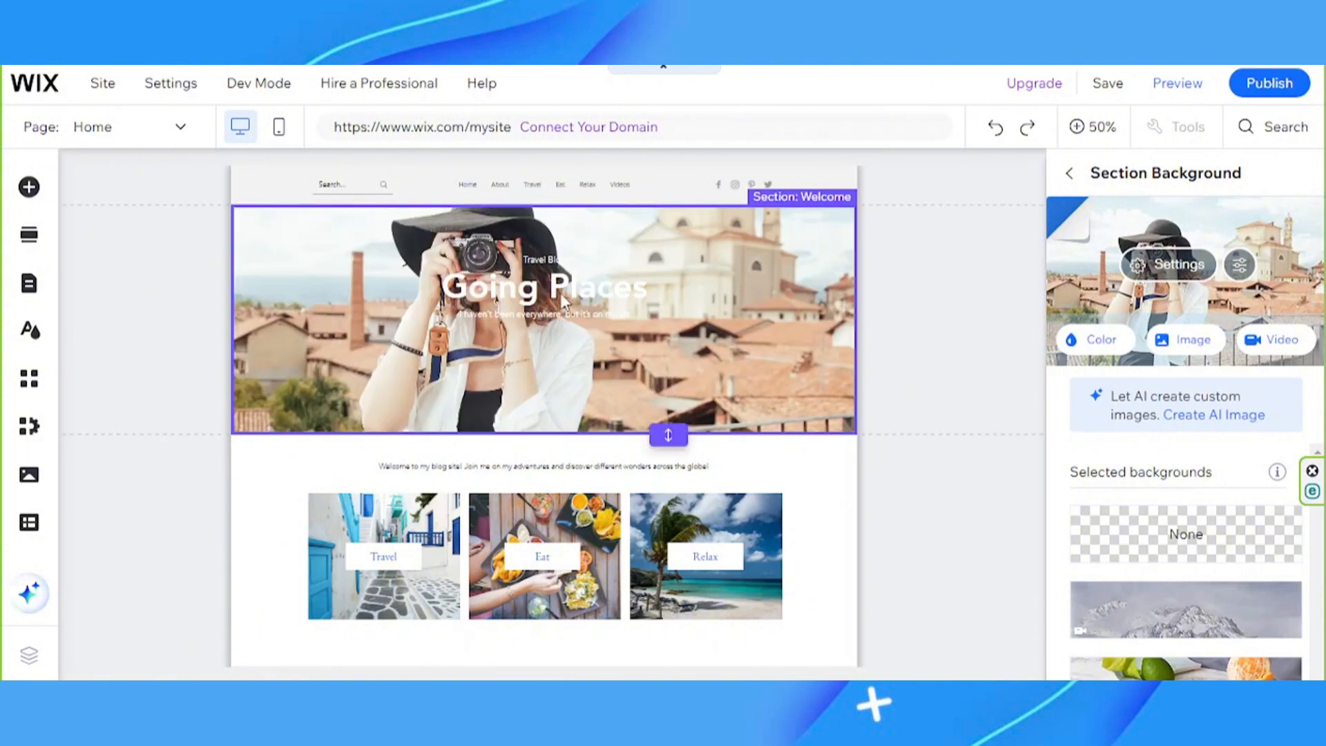
pyautogui.click(1036, 664)
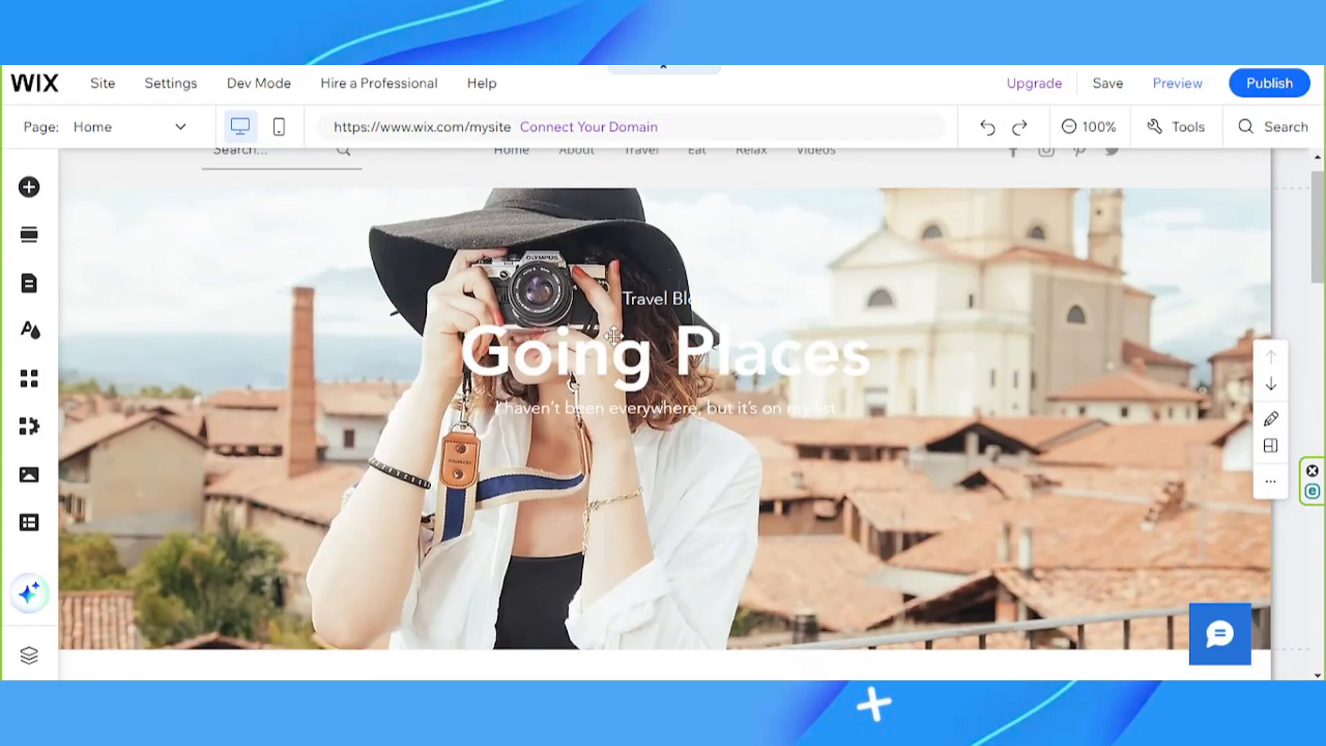
# Change the text color of the Welcome section's "Going Places" title to black
pyautogui.click(617, 344)
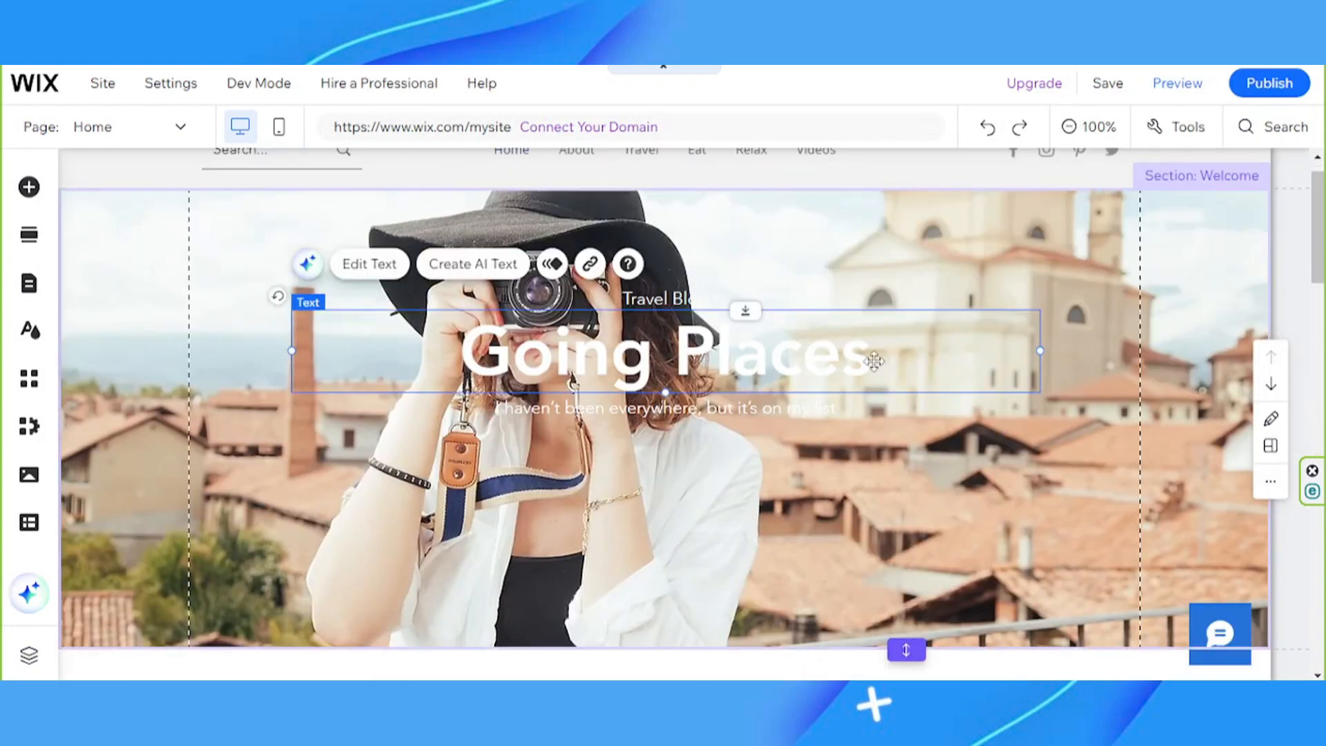
pyautogui.doubleClick(607, 327)
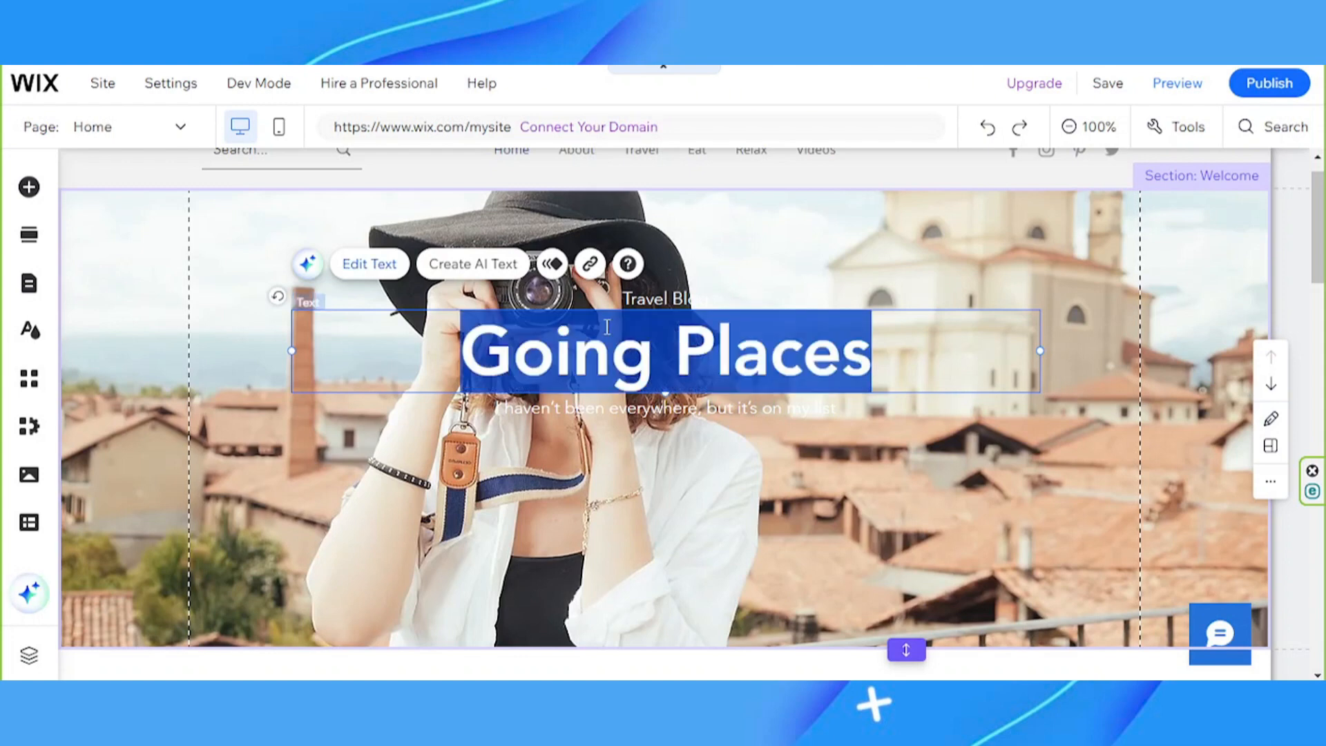
pyautogui.click(1106, 525)
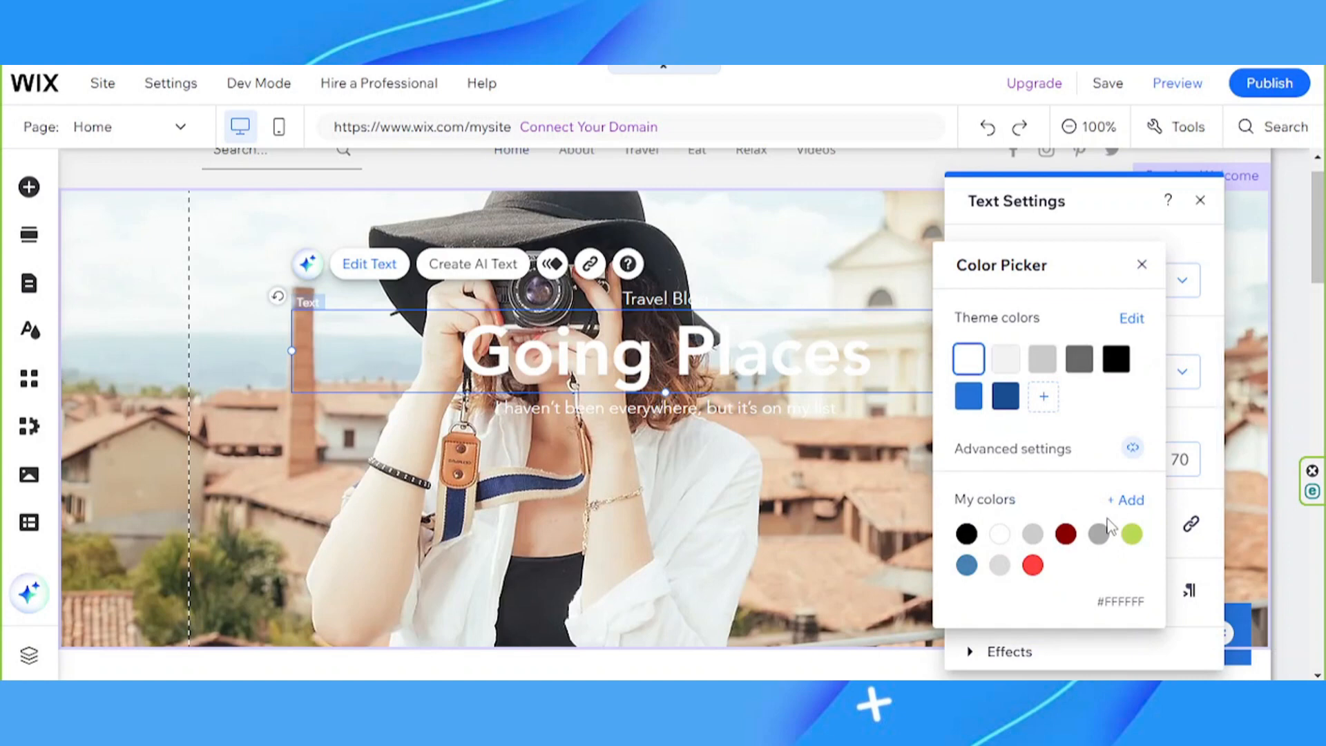
pyautogui.click(1116, 358)
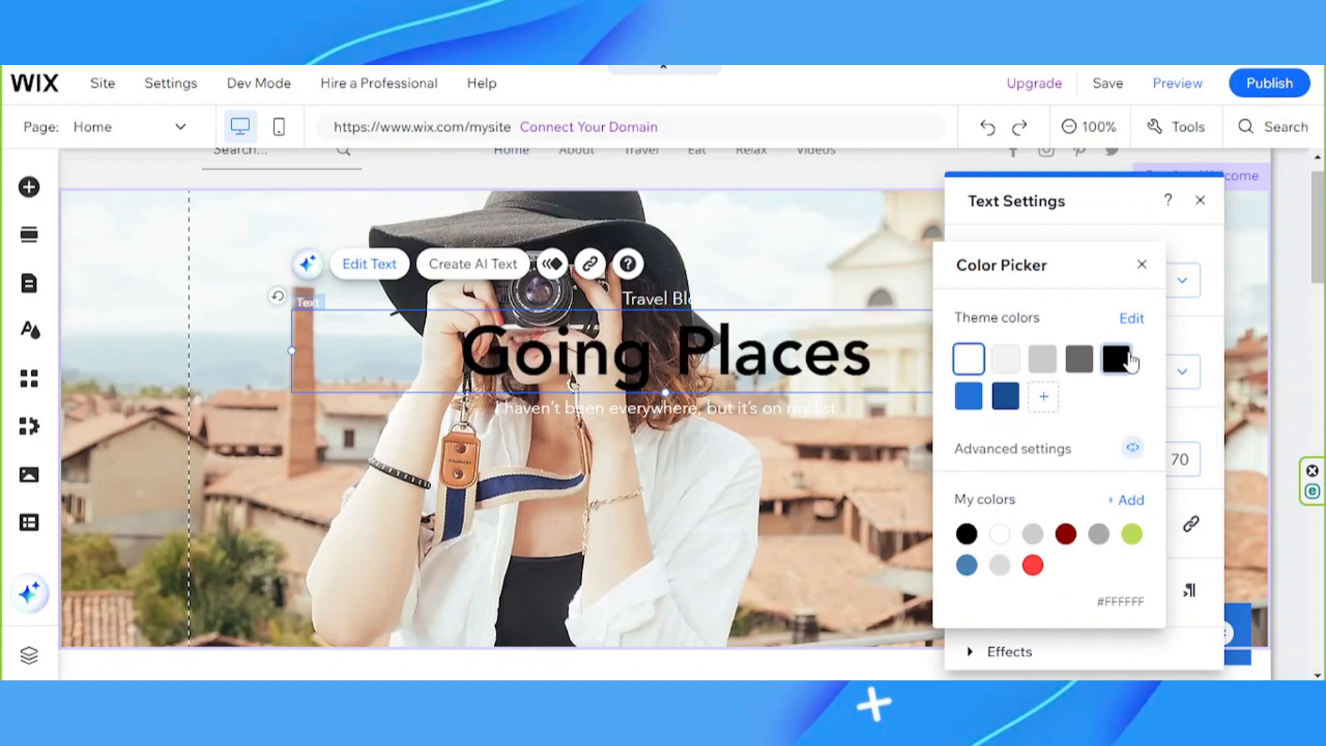
# Change the text color of the tagline "I haven't been everywhere, but it's on my list" to black
pyautogui.click(663, 408)
pyautogui.click(406, 351)
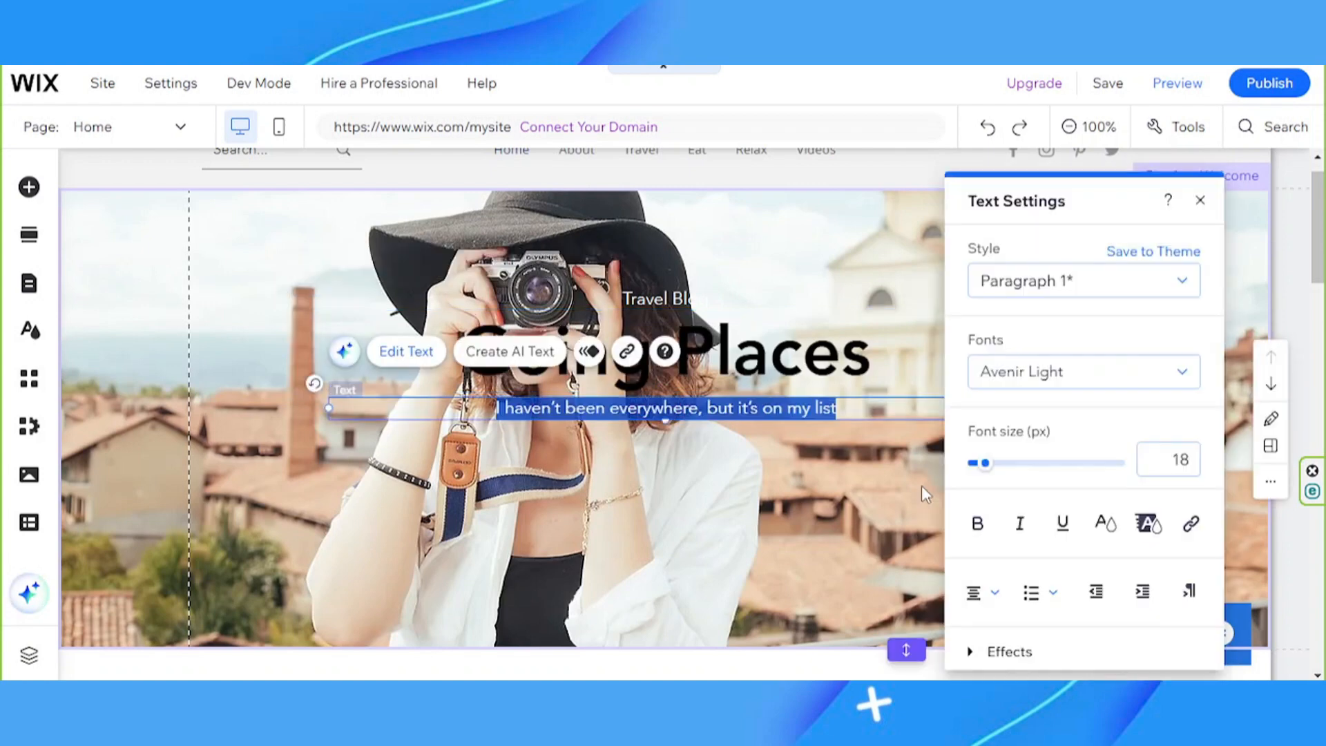
pyautogui.click(1105, 523)
pyautogui.click(966, 534)
# Make the small "Travel Blog" text above the title black and close the text settings
pyautogui.click(682, 306)
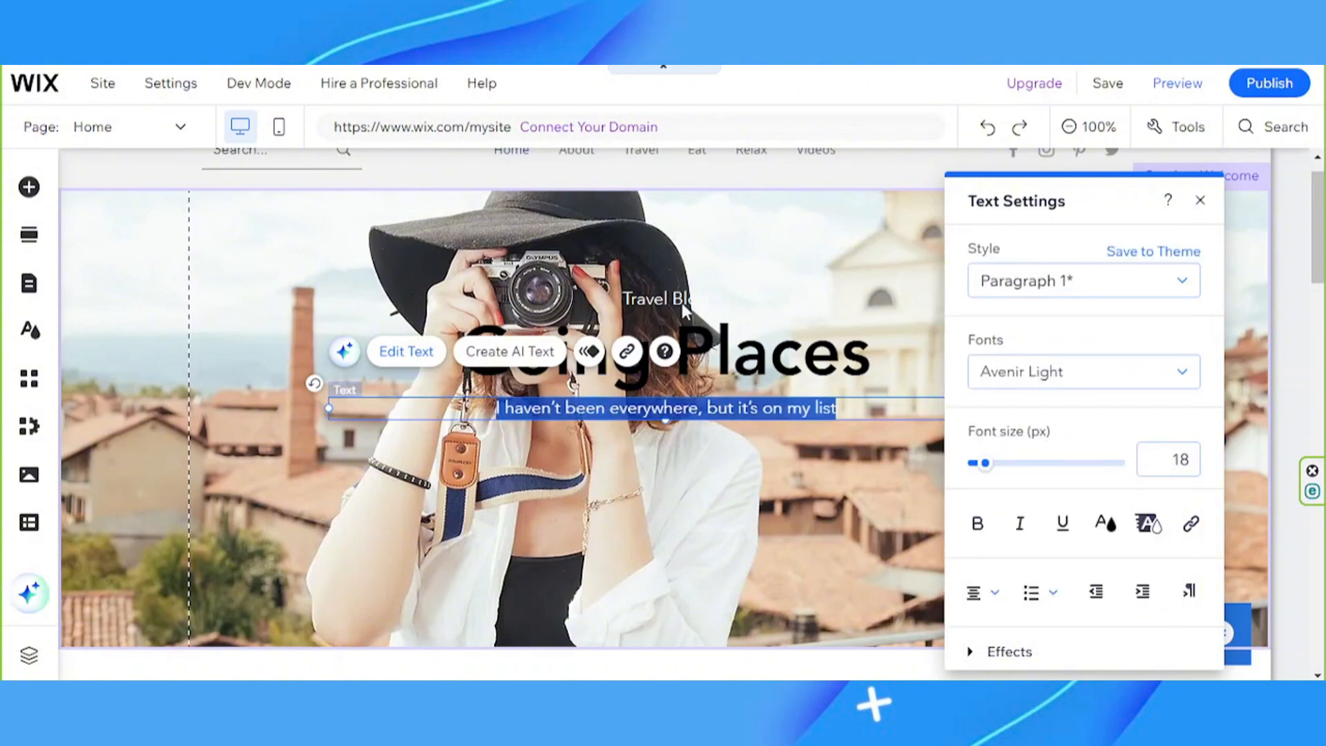
pyautogui.click(406, 242)
pyautogui.click(1106, 414)
pyautogui.click(1116, 358)
pyautogui.click(1200, 201)
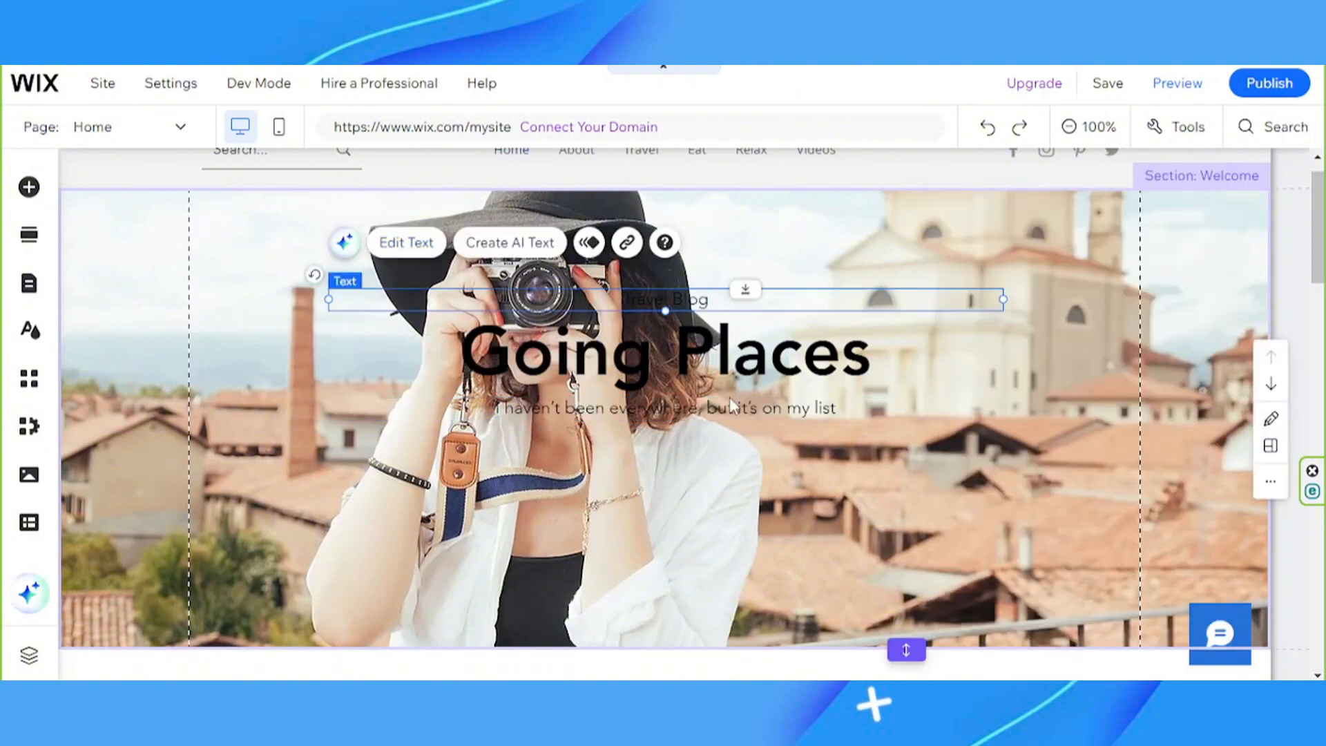
# Narrow the tagline's text box and move it to the area right of the photographer in the Welcome section
pyautogui.moveTo(693, 414); pyautogui.dragTo(934, 557)
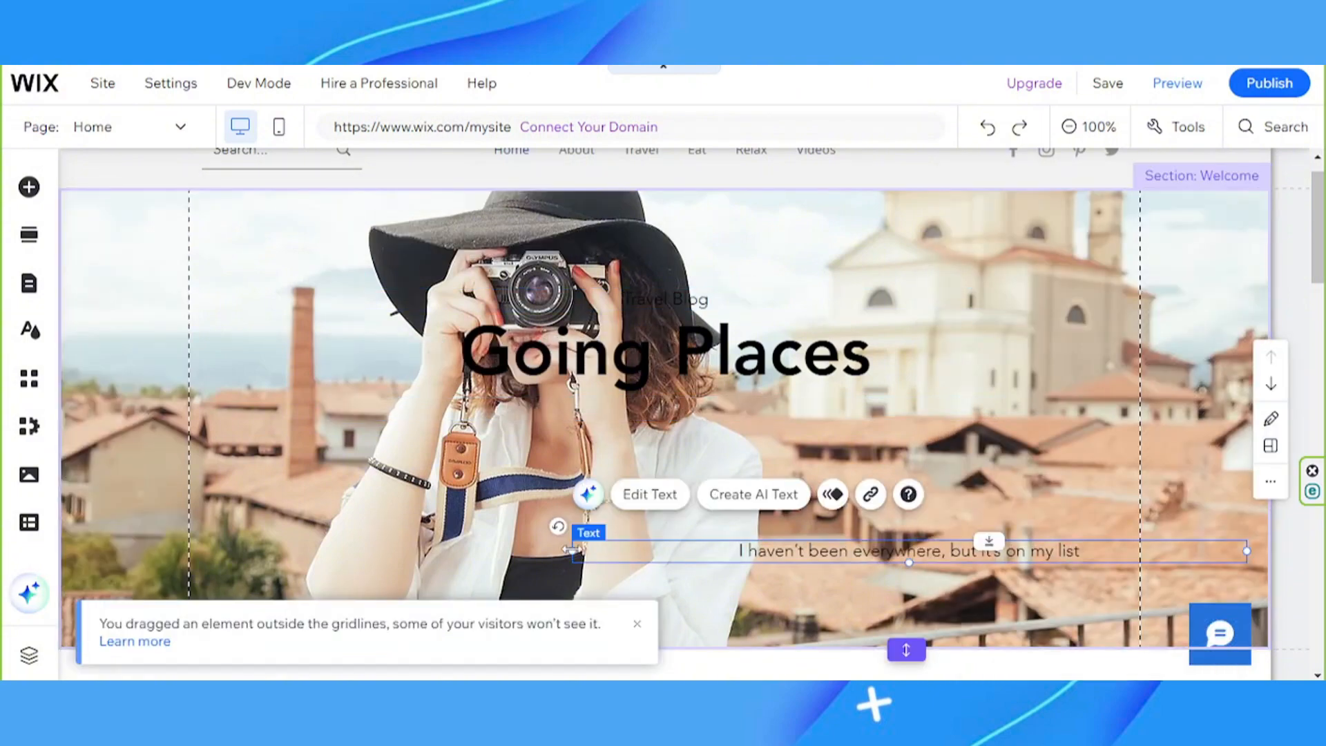
pyautogui.moveTo(572, 550); pyautogui.dragTo(897, 550)
pyautogui.moveTo(1036, 551); pyautogui.dragTo(903, 401)
# Narrow the "Going Places" title's text box, move it to the right of the photographer and align the tagline just beneath it
pyautogui.click(663, 353)
pyautogui.moveTo(663, 352); pyautogui.dragTo(628, 353)
pyautogui.moveTo(1013, 351); pyautogui.dragTo(1071, 374)
pyautogui.click(856, 466)
pyautogui.moveTo(865, 406); pyautogui.dragTo(865, 399)
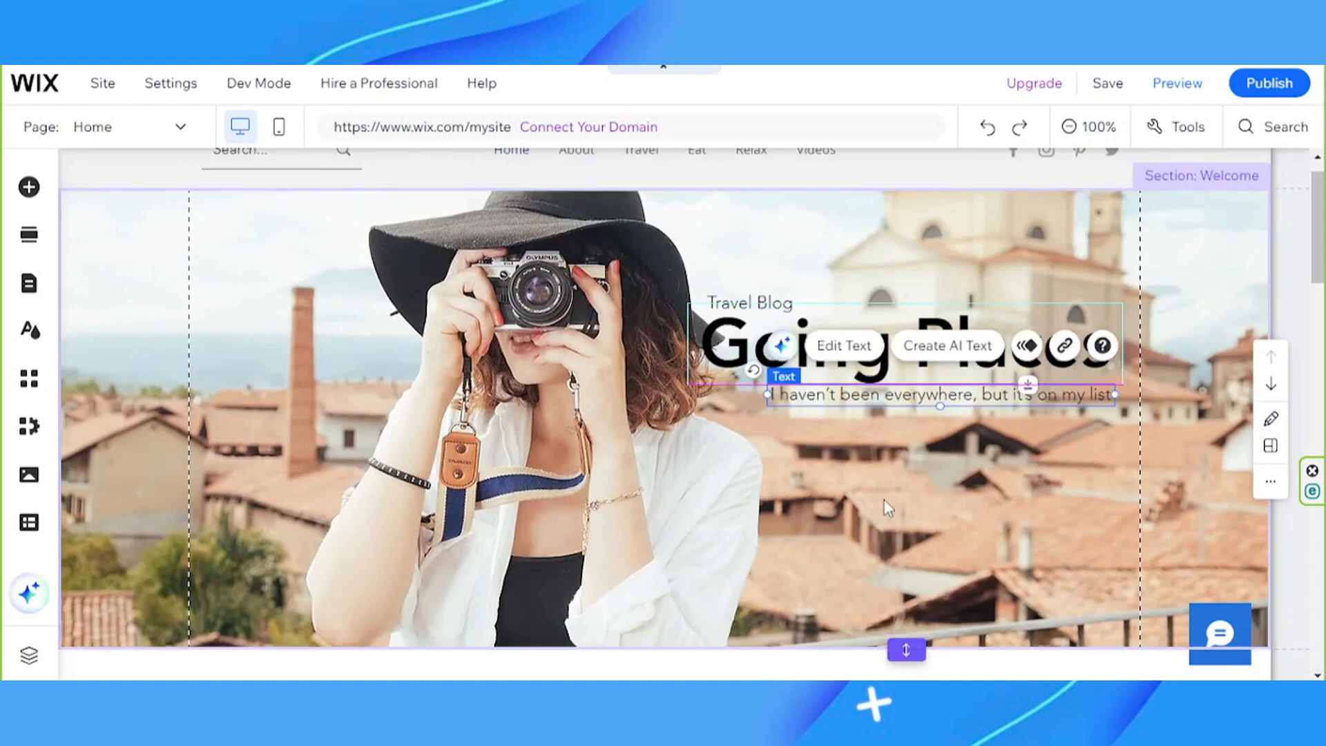
pyautogui.click(884, 499)
pyautogui.scroll(-1, 1289, 251)
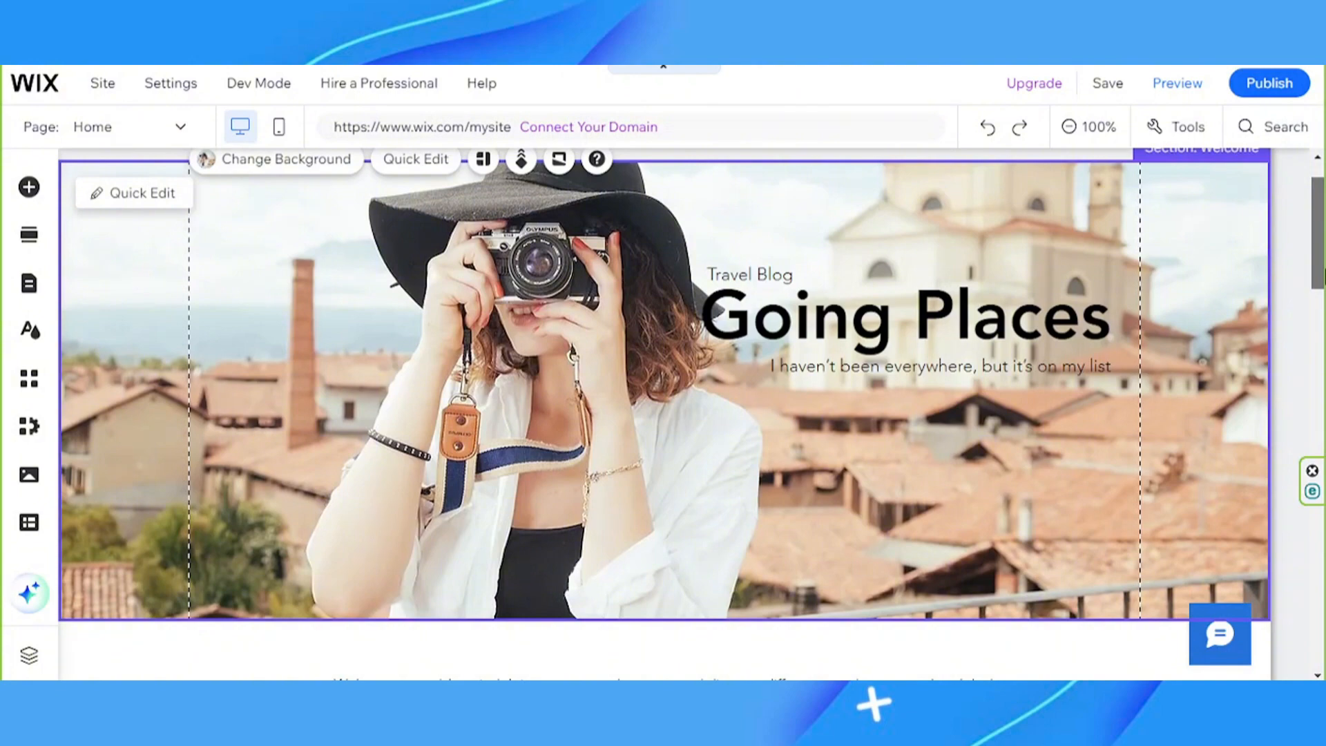
# Look through the available page elements, ready-made sections and site design options for the travel blog
pyautogui.scroll(2, 645, 349)
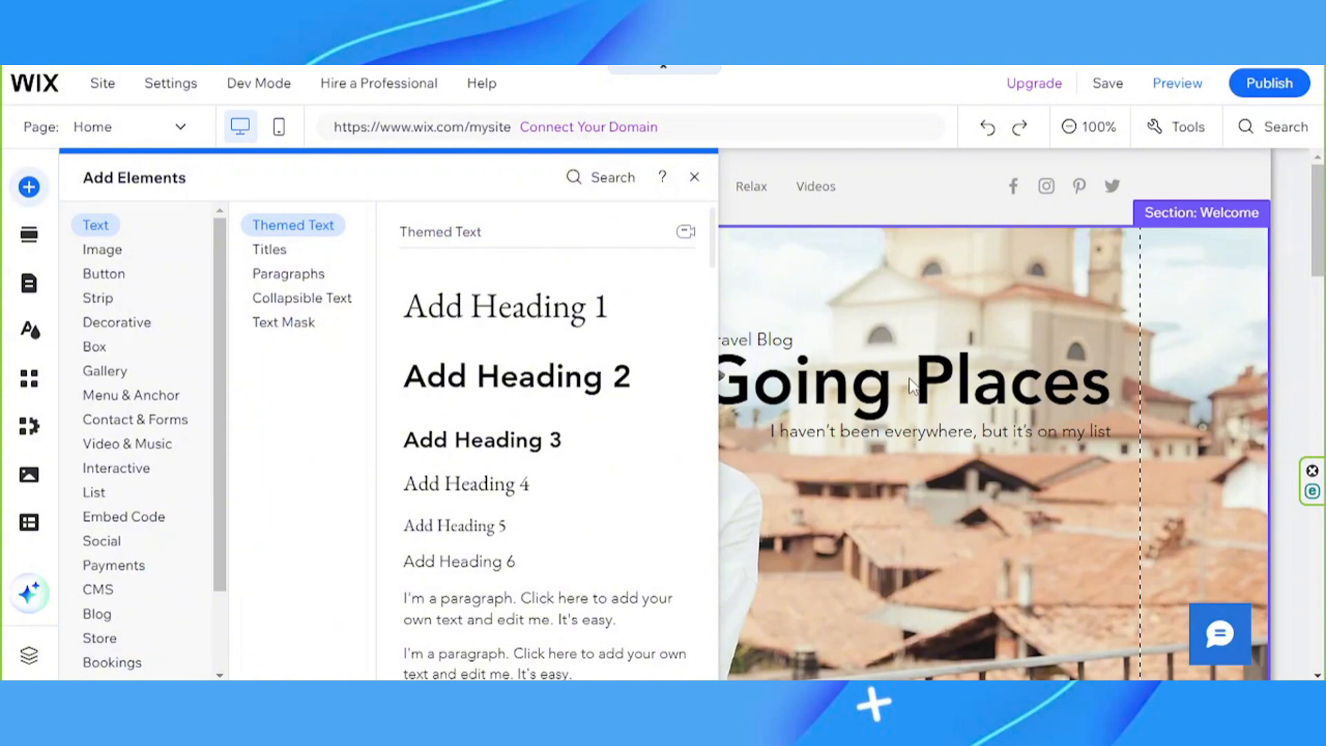
pyautogui.click(25, 235)
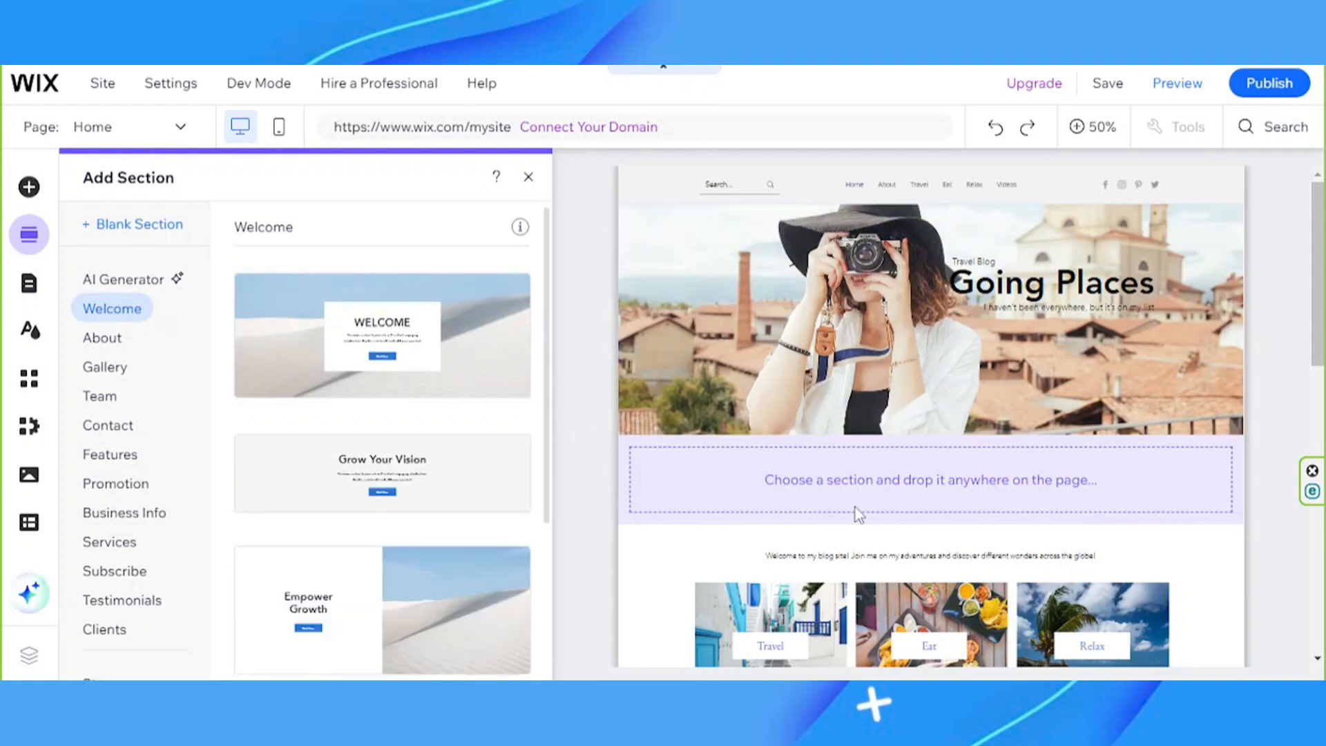
pyautogui.click(30, 339)
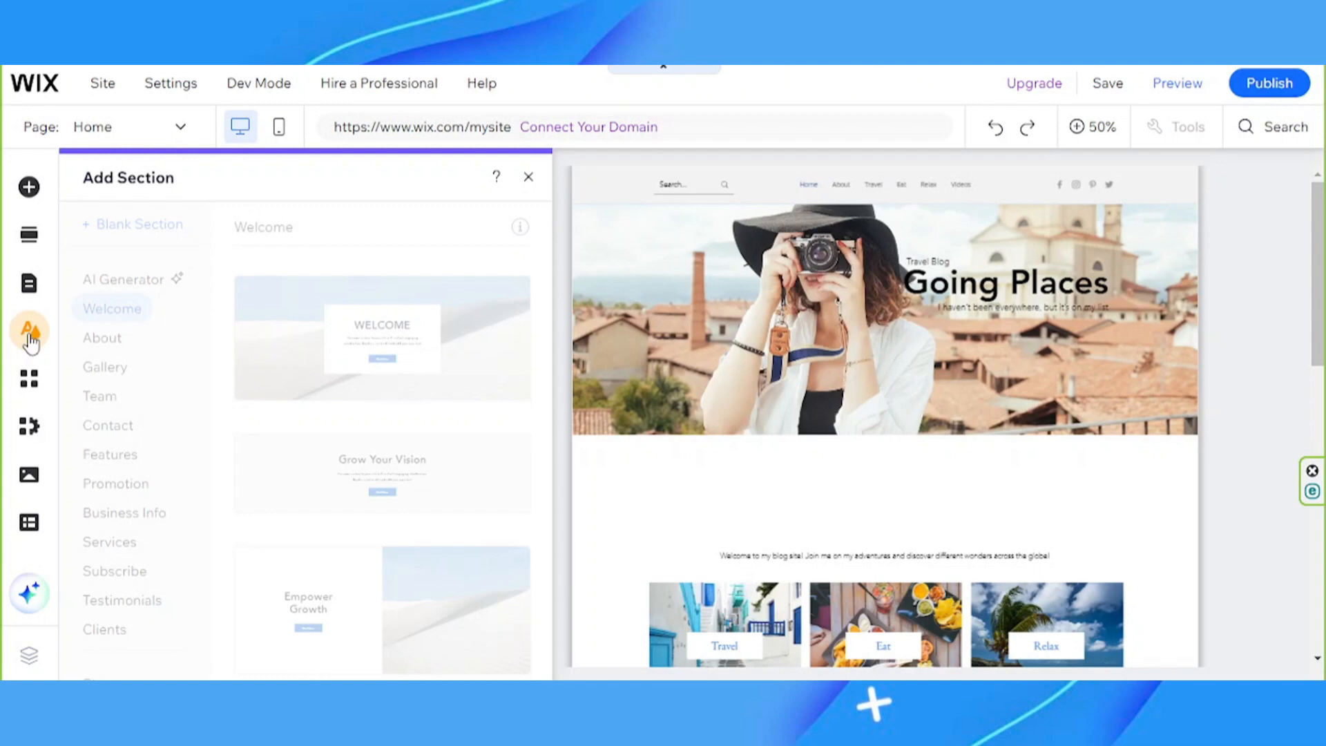
pyautogui.click(29, 333)
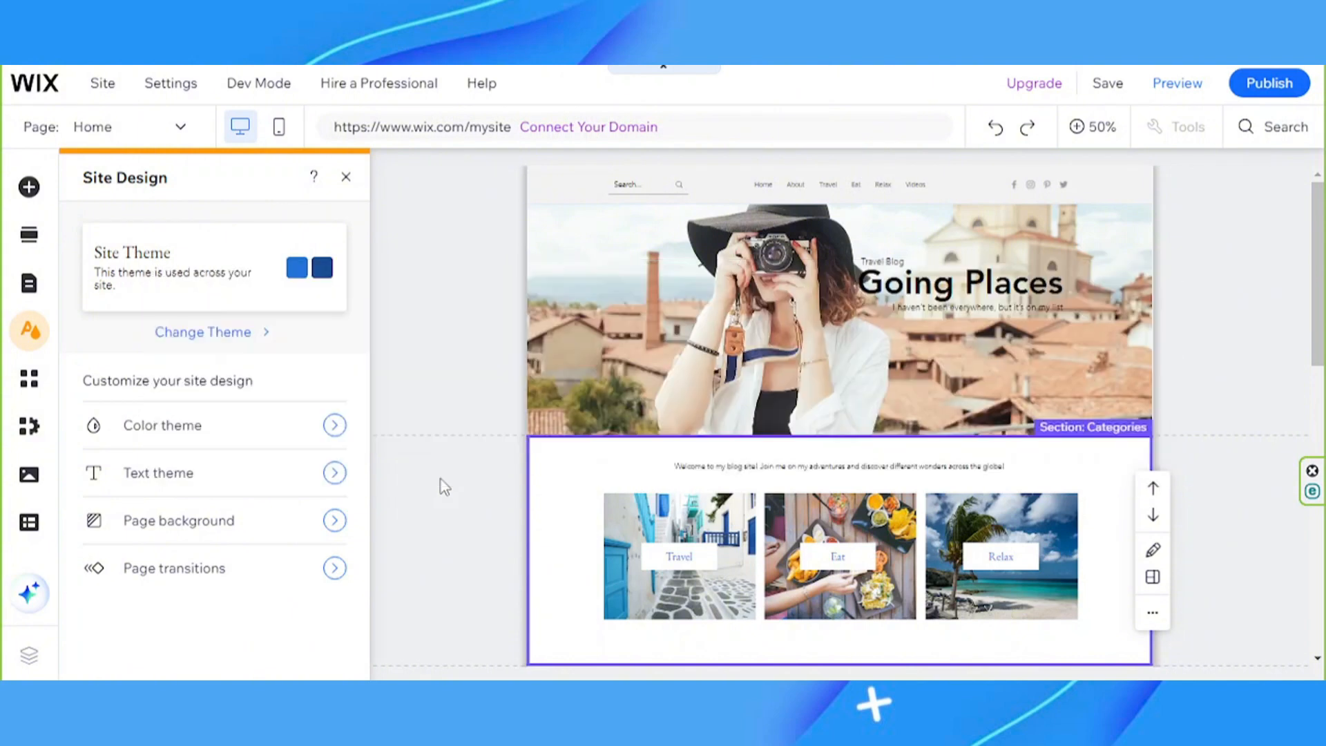
pyautogui.click(346, 177)
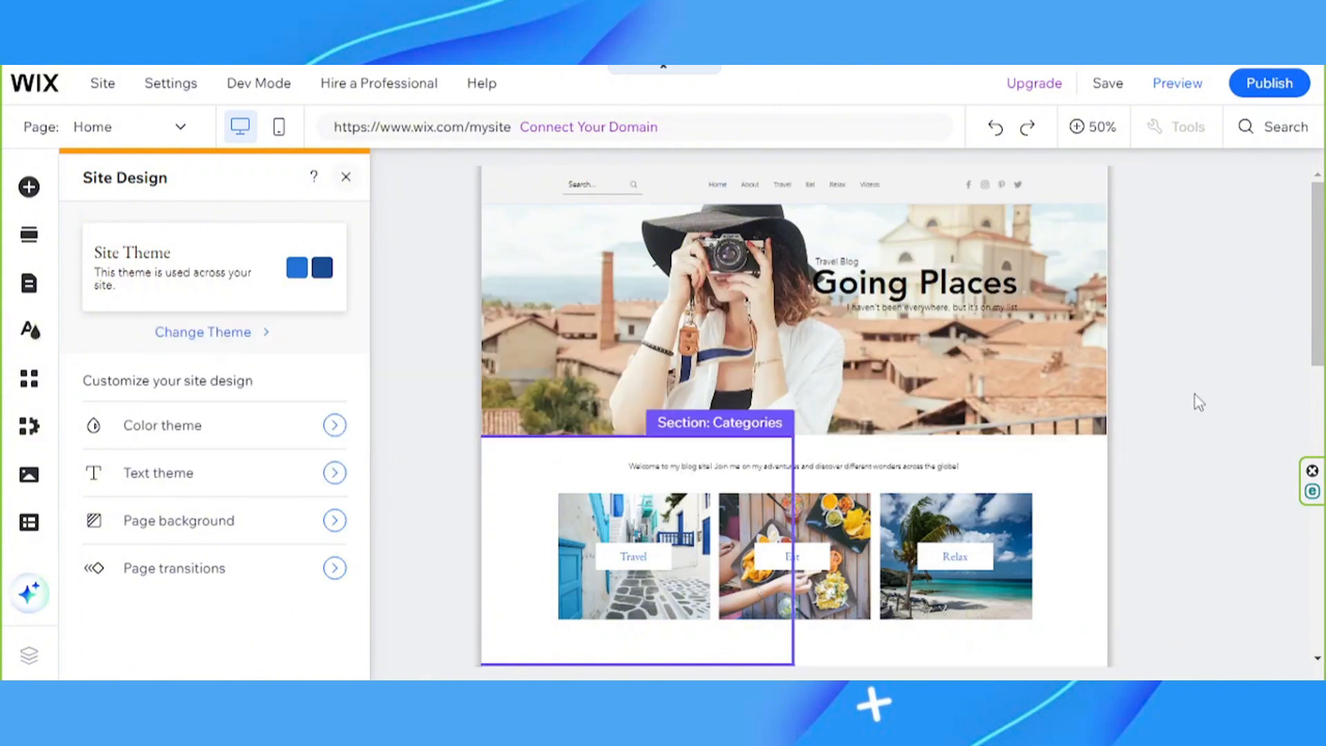
pyautogui.click(1194, 394)
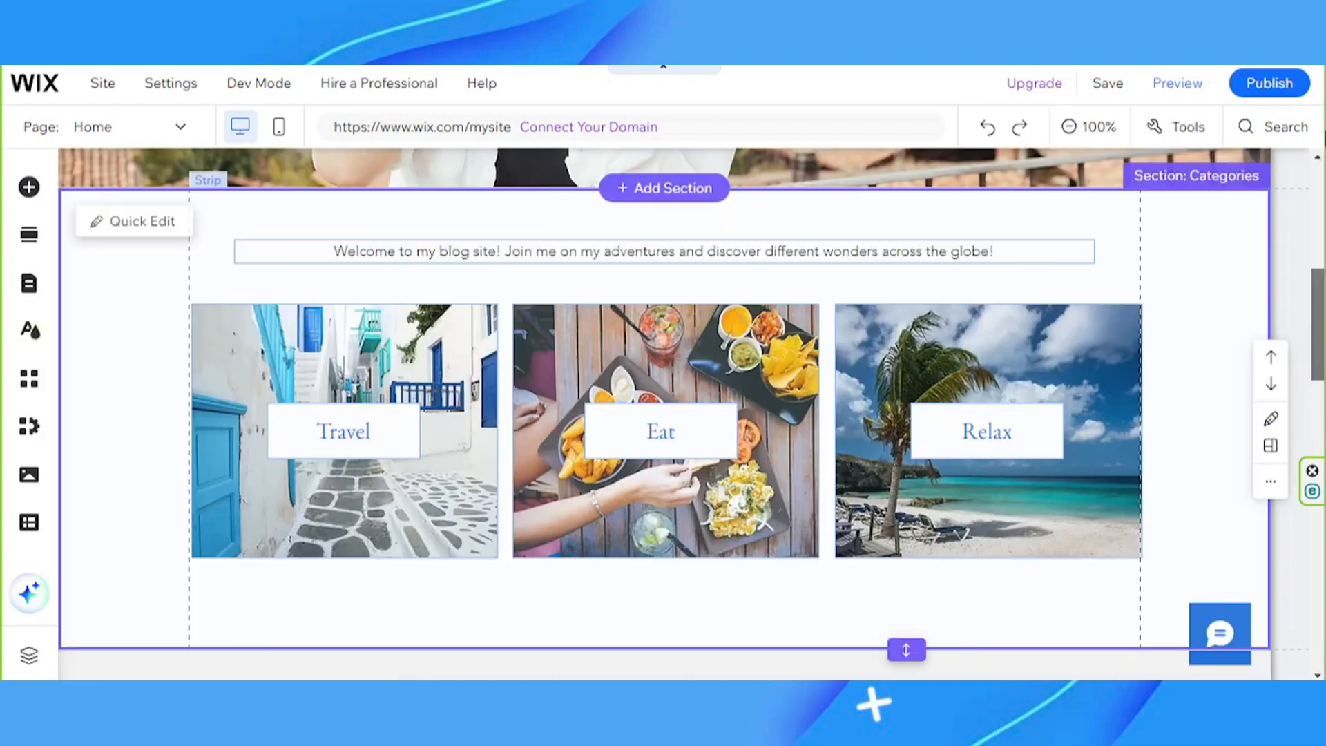
# Browse the Wix App Market and view the Social Media Icons app's details
pyautogui.scroll(5, 329, 490)
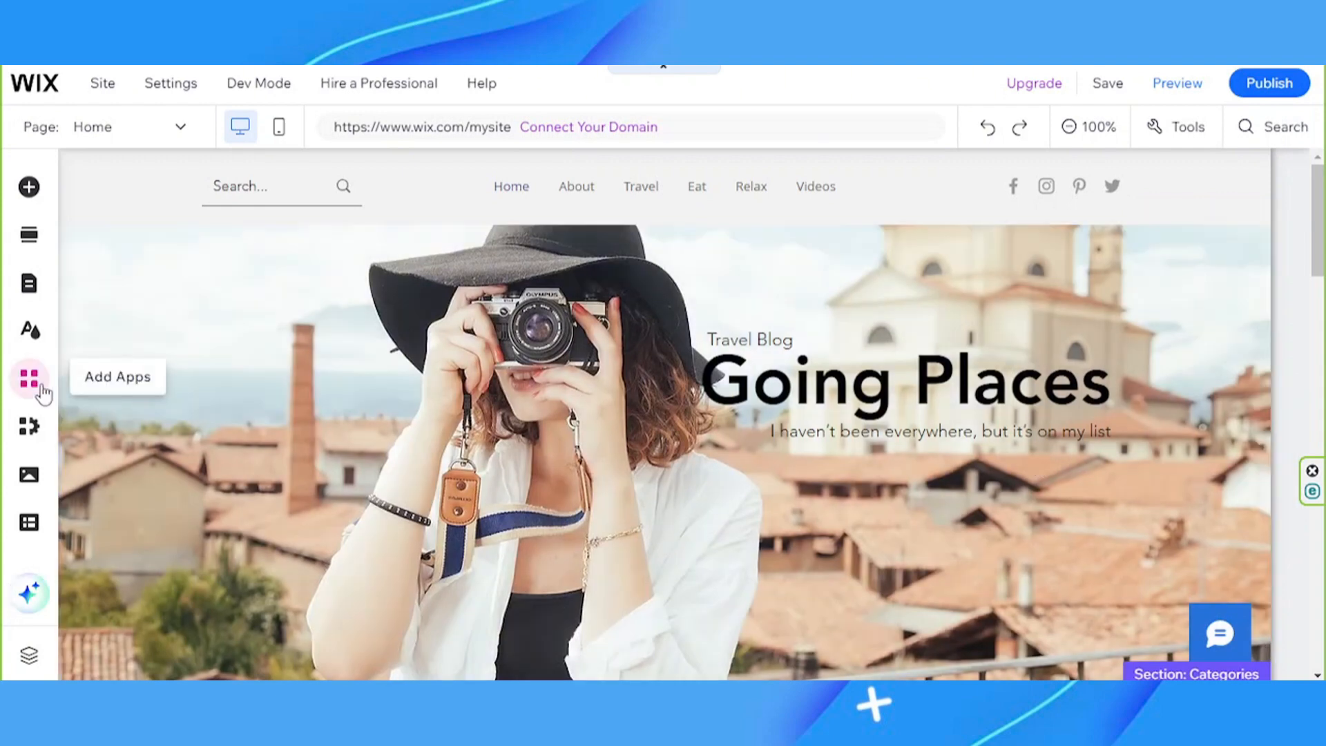
pyautogui.click(29, 379)
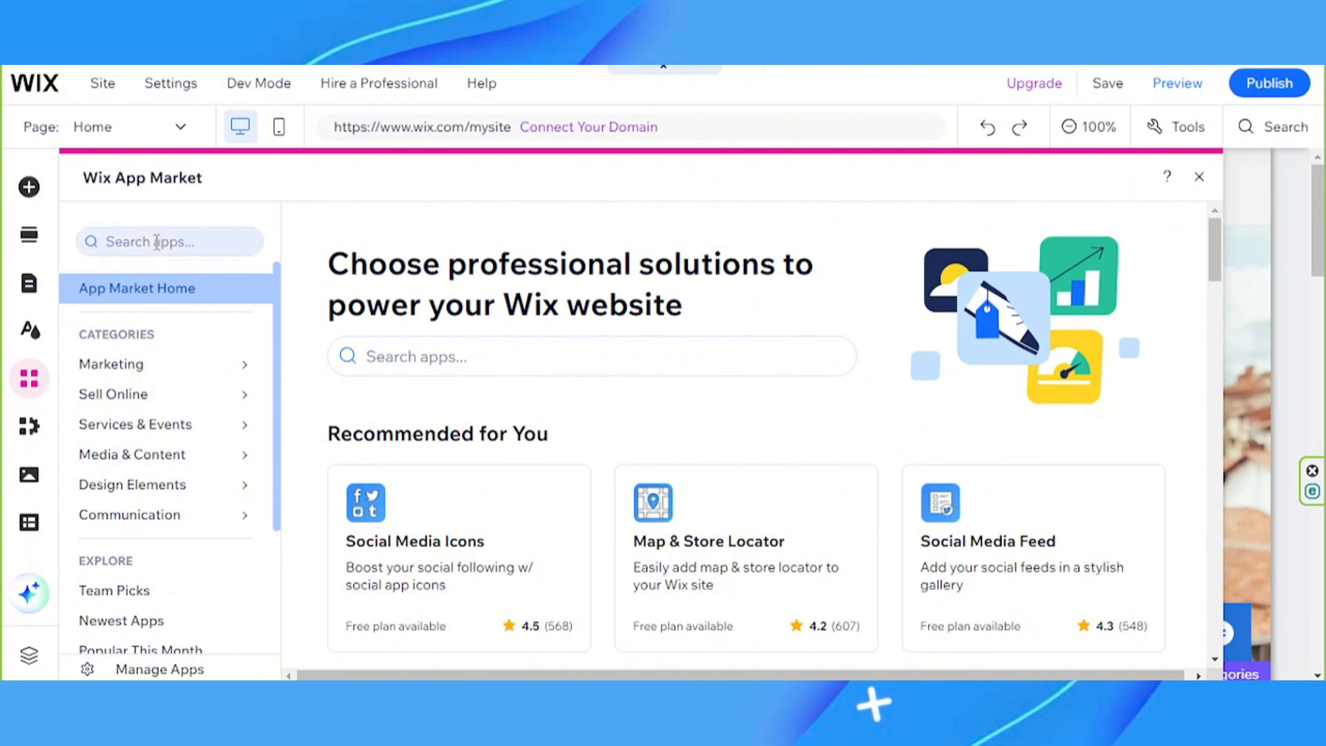
pyautogui.click(158, 242)
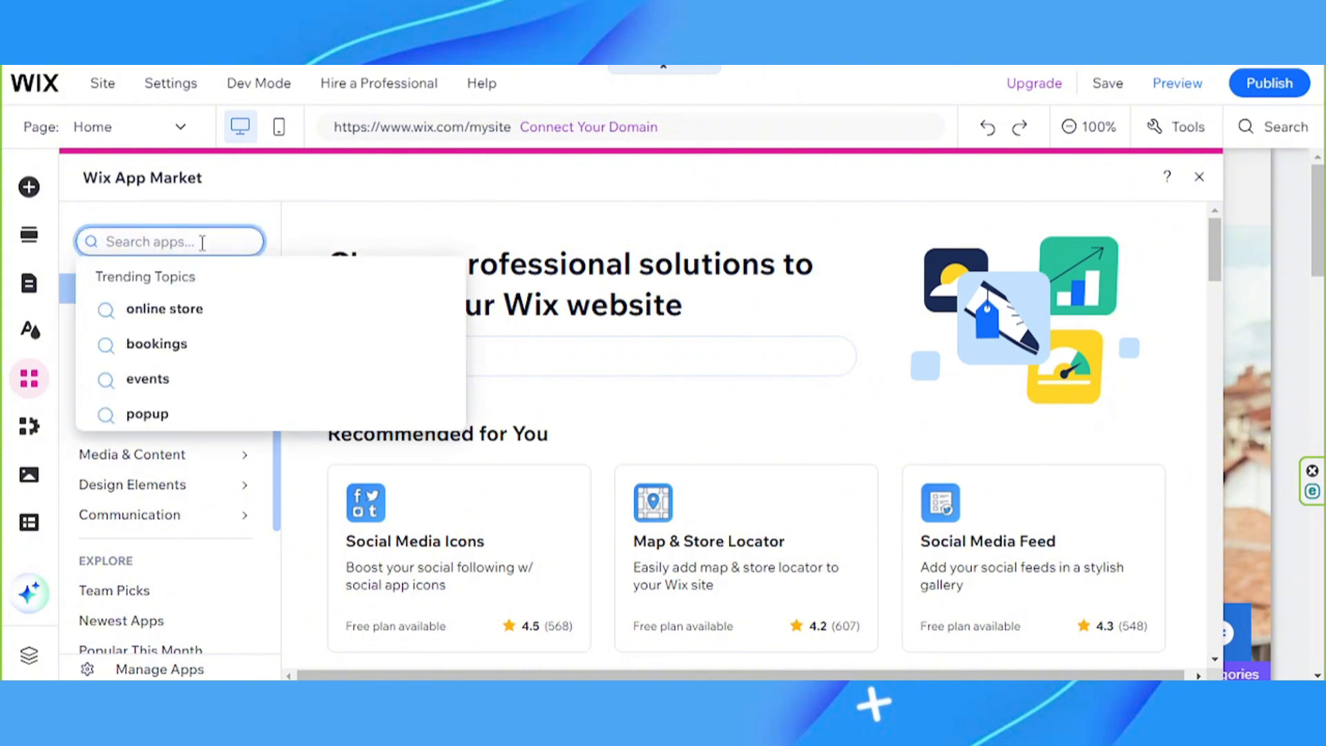
pyautogui.scroll(-2, 493, 457)
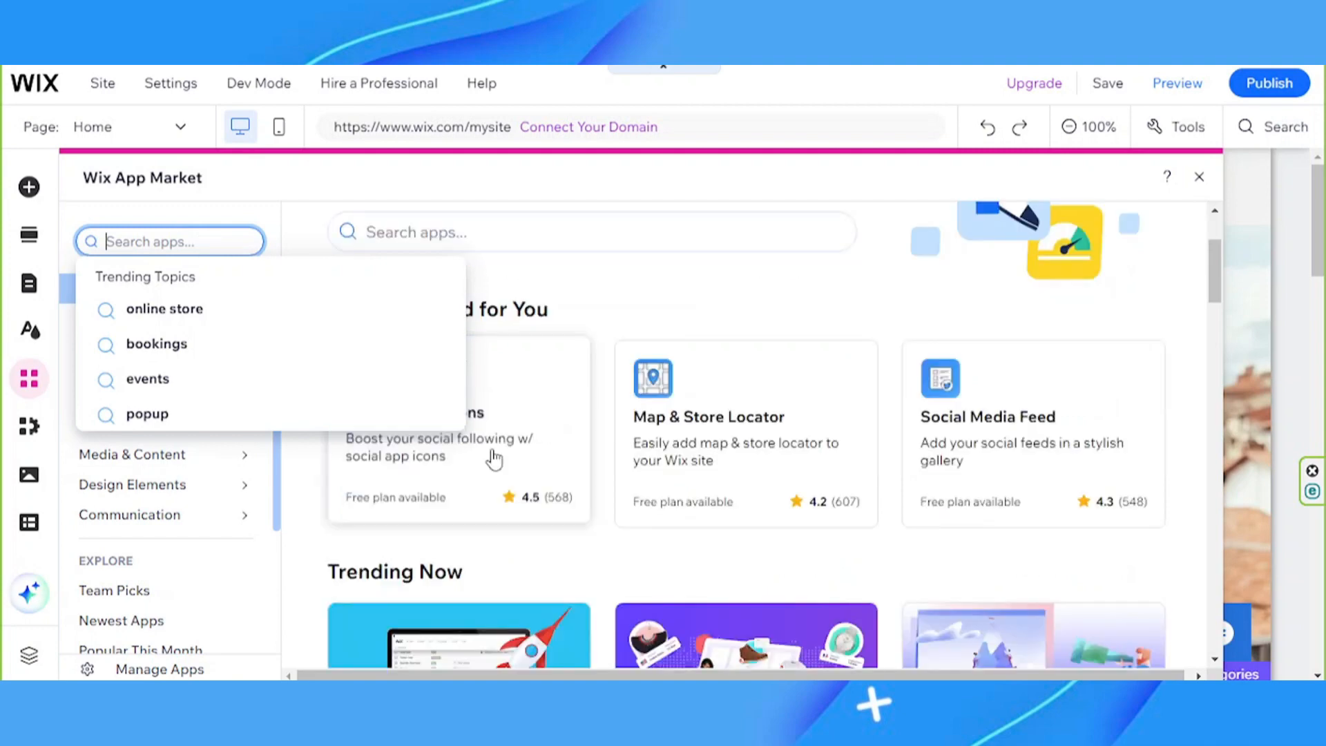
pyautogui.click(527, 398)
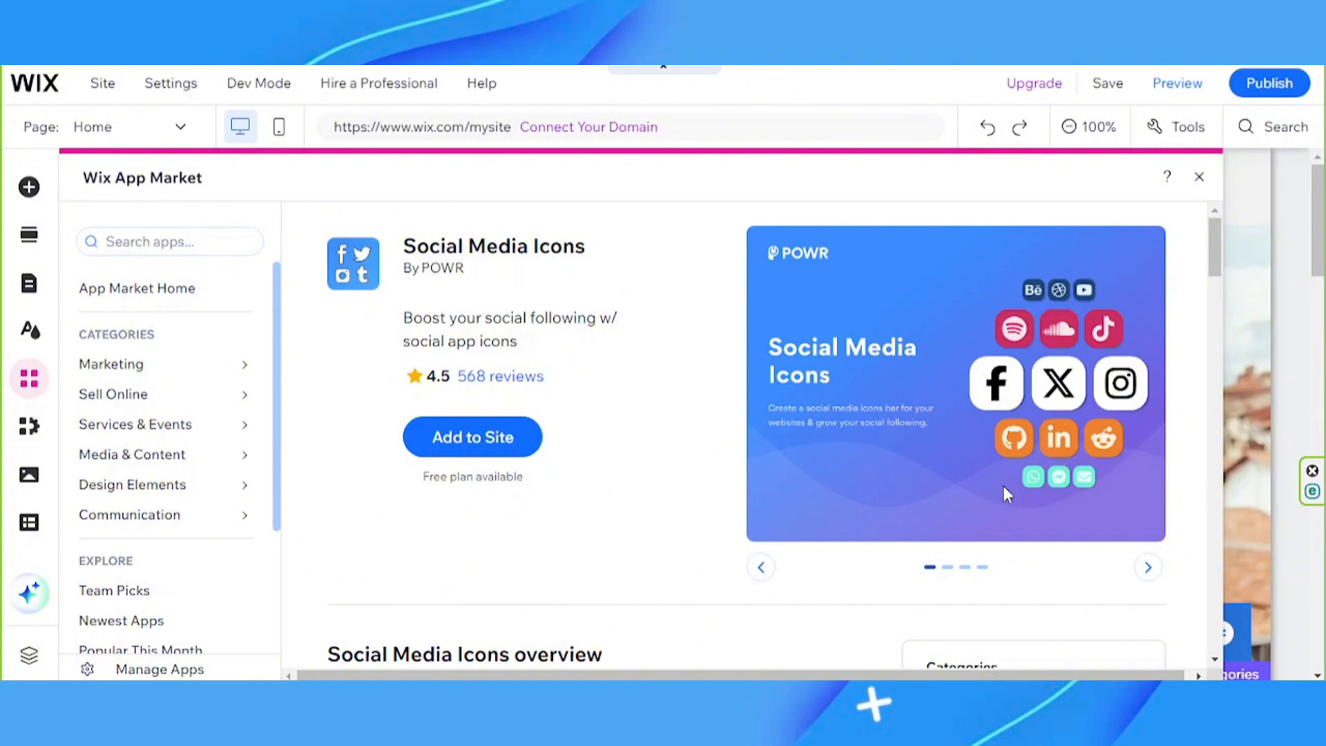
pyautogui.click(1198, 177)
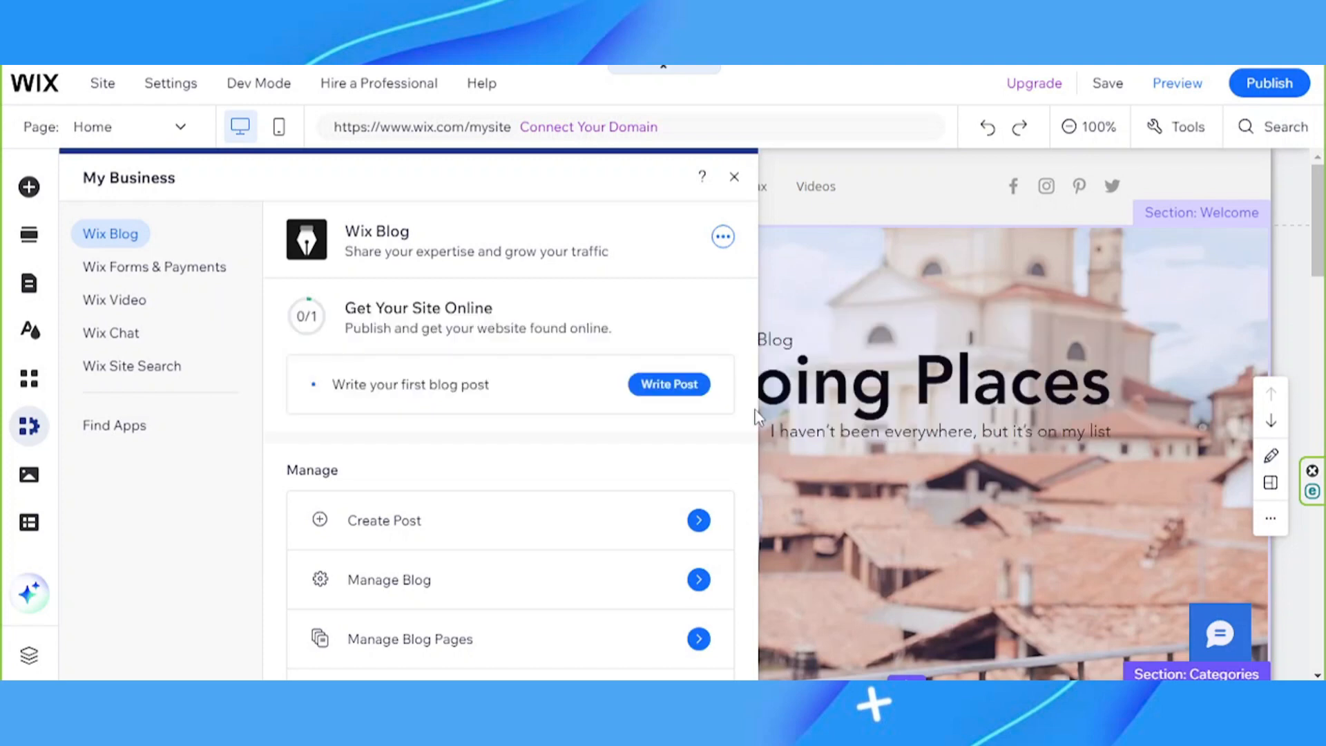
# Preview the site, look over the Home and Videos pages, and return to the editor
pyautogui.click(757, 416)
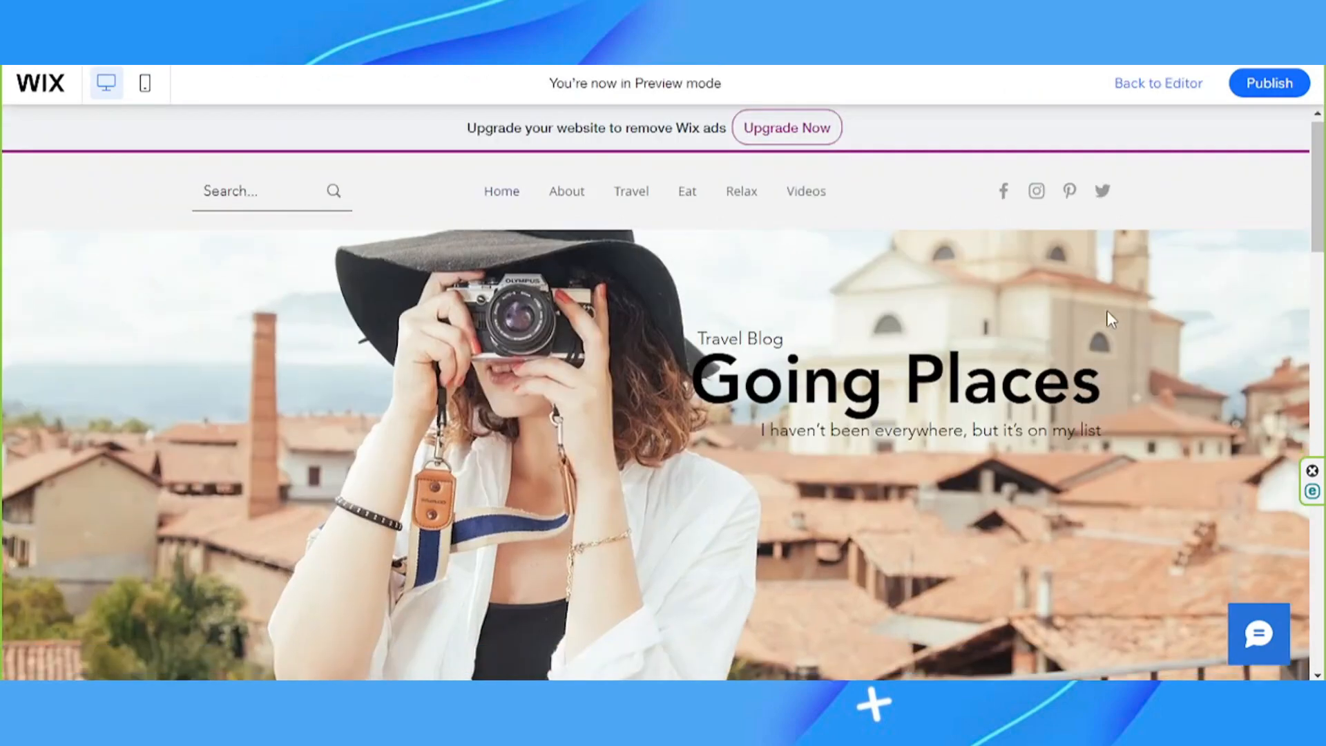
pyautogui.scroll(-5, 1107, 312)
pyautogui.scroll(-10, 1112, 330)
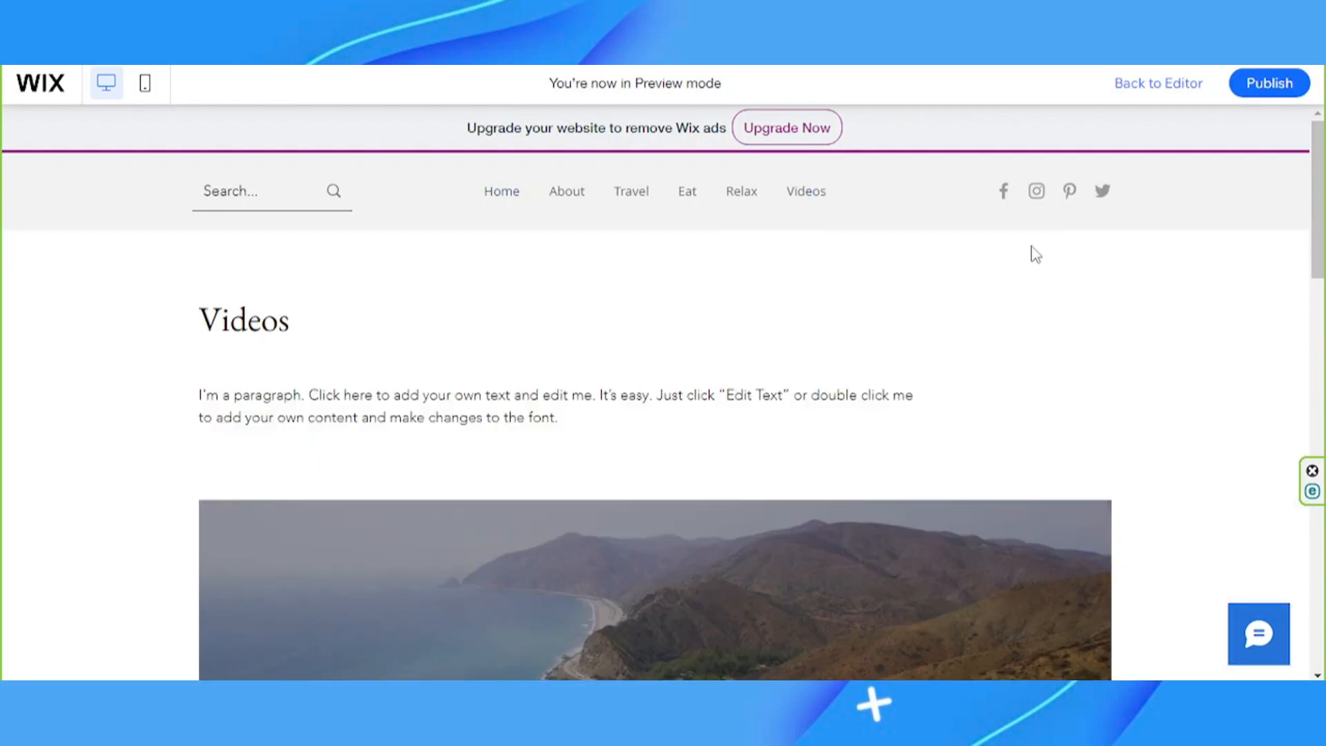
pyautogui.click(1155, 92)
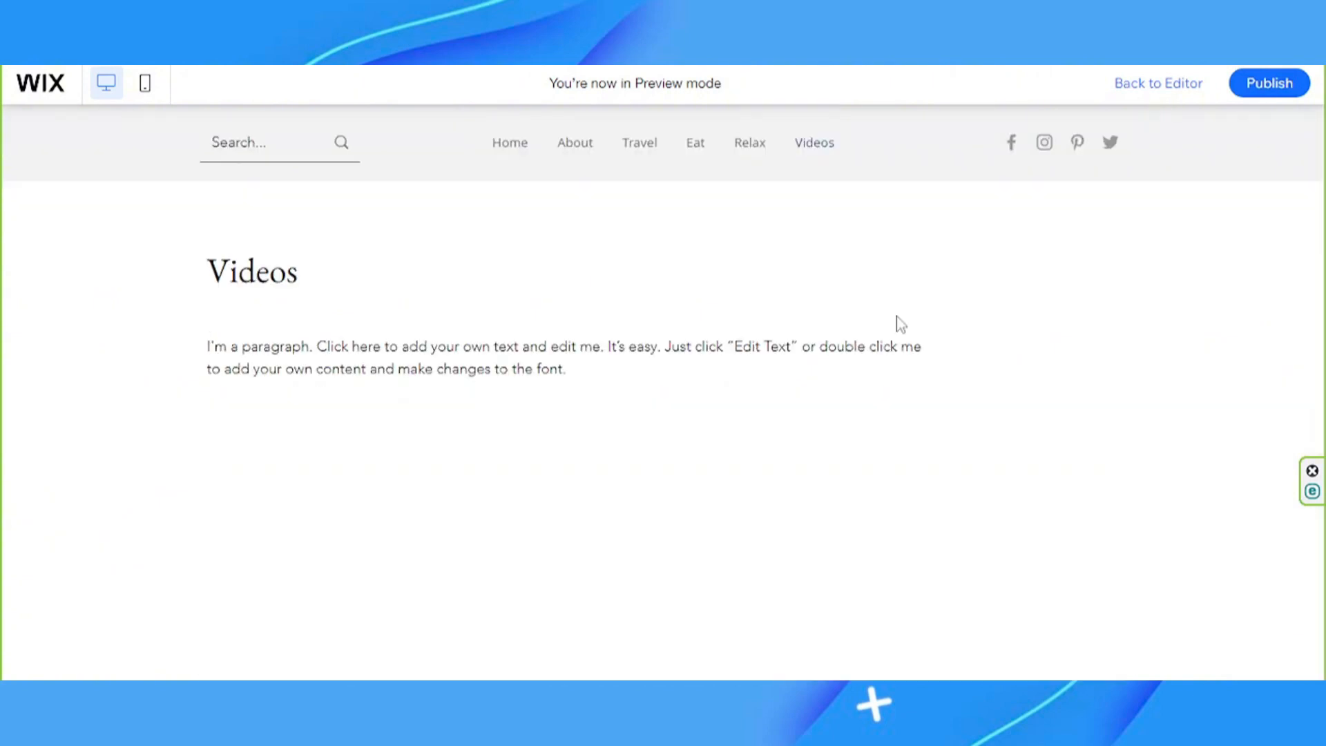